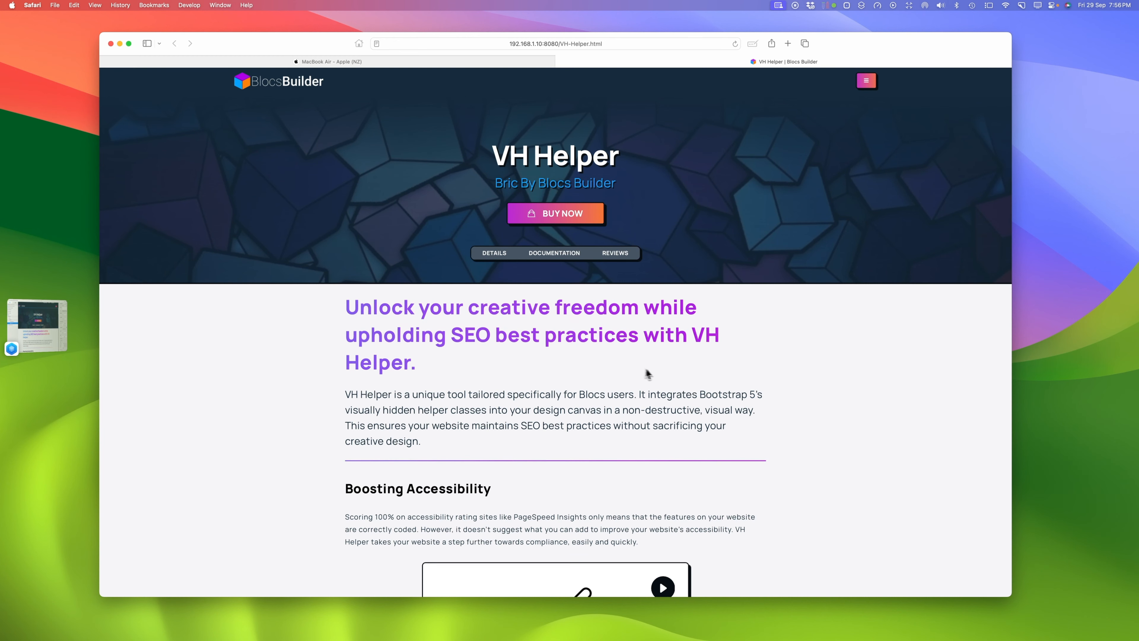
# Step: Read through the VH Helper product page, from its introduction to the Testing in Safari section
pyautogui.scroll(-5, 671, 359)
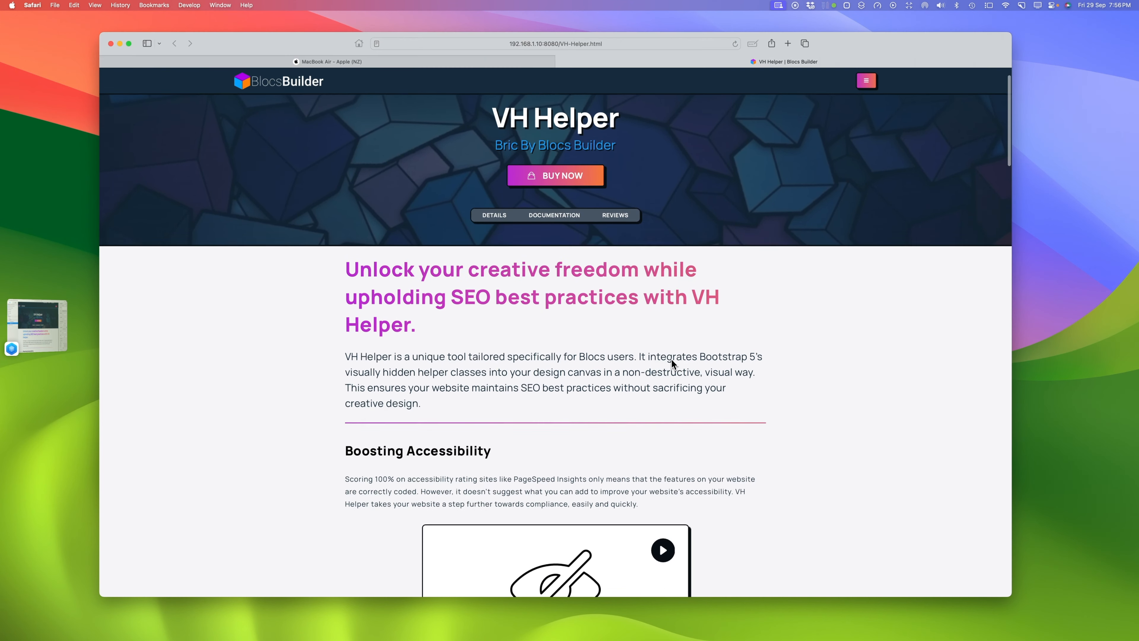
pyautogui.scroll(-15, 730, 379)
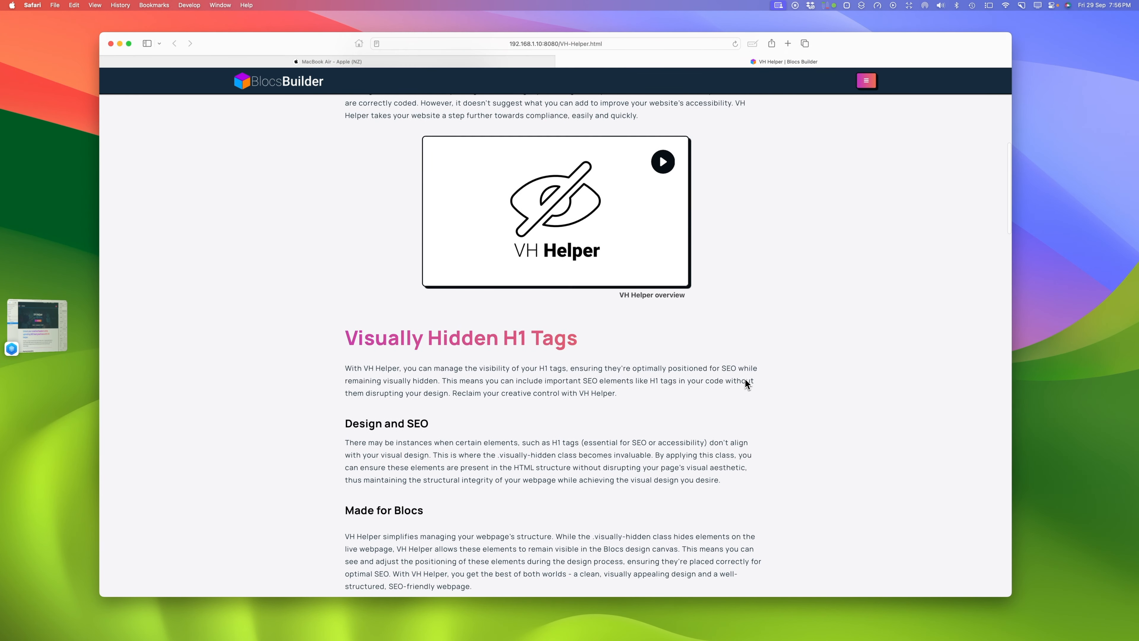
pyautogui.scroll(-20, 745, 379)
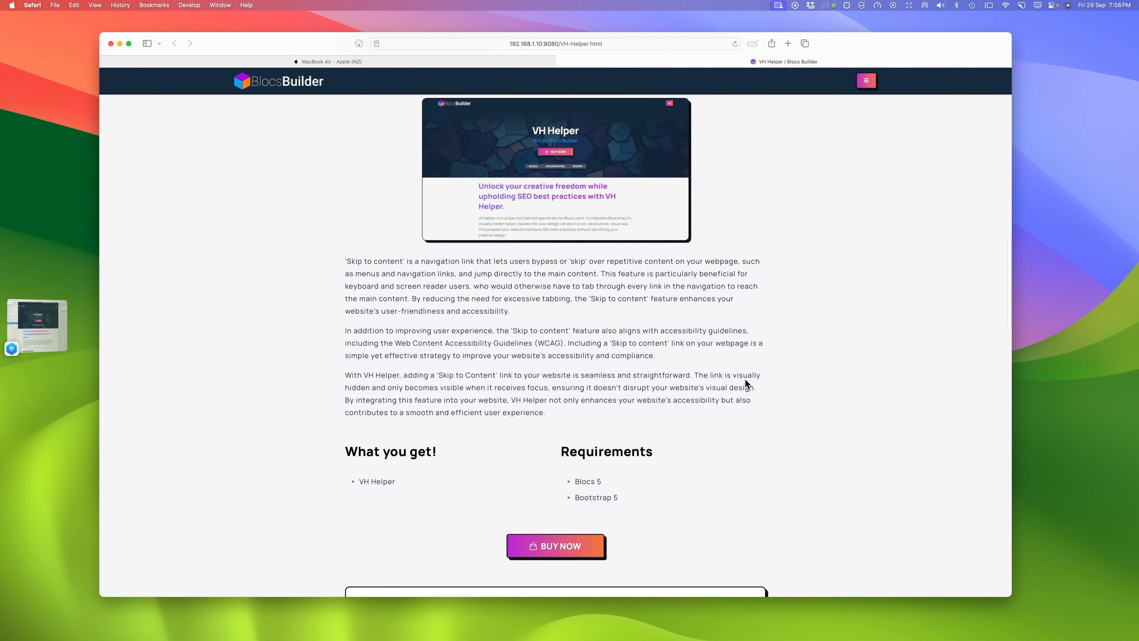
pyautogui.scroll(-4, 745, 383)
pyautogui.scroll(-5, 700, 427)
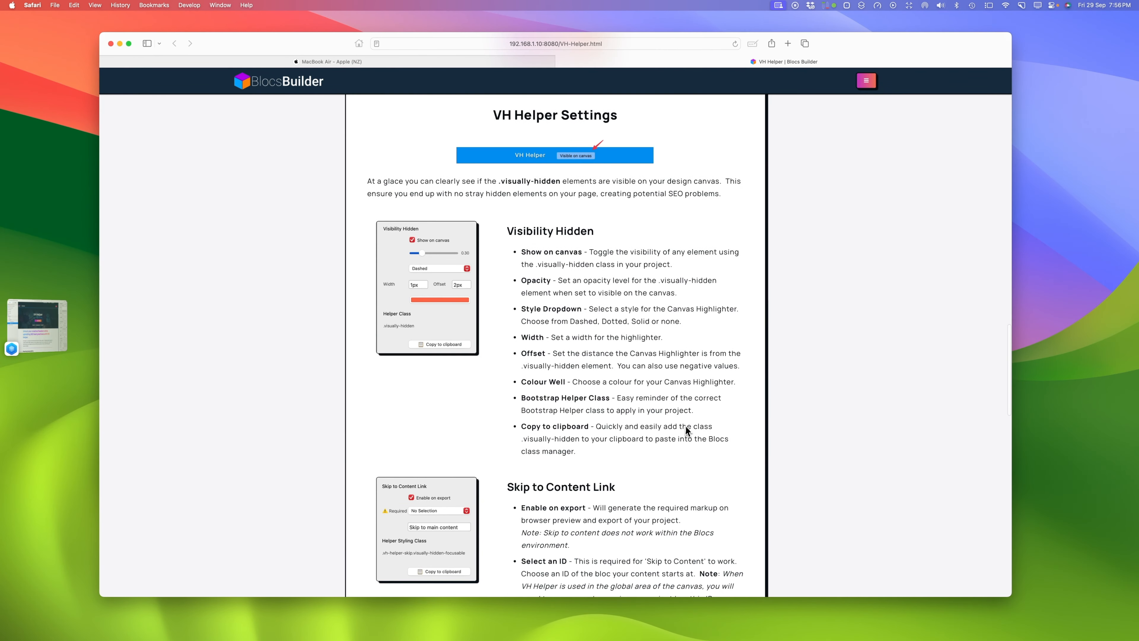
pyautogui.scroll(-14, 717, 426)
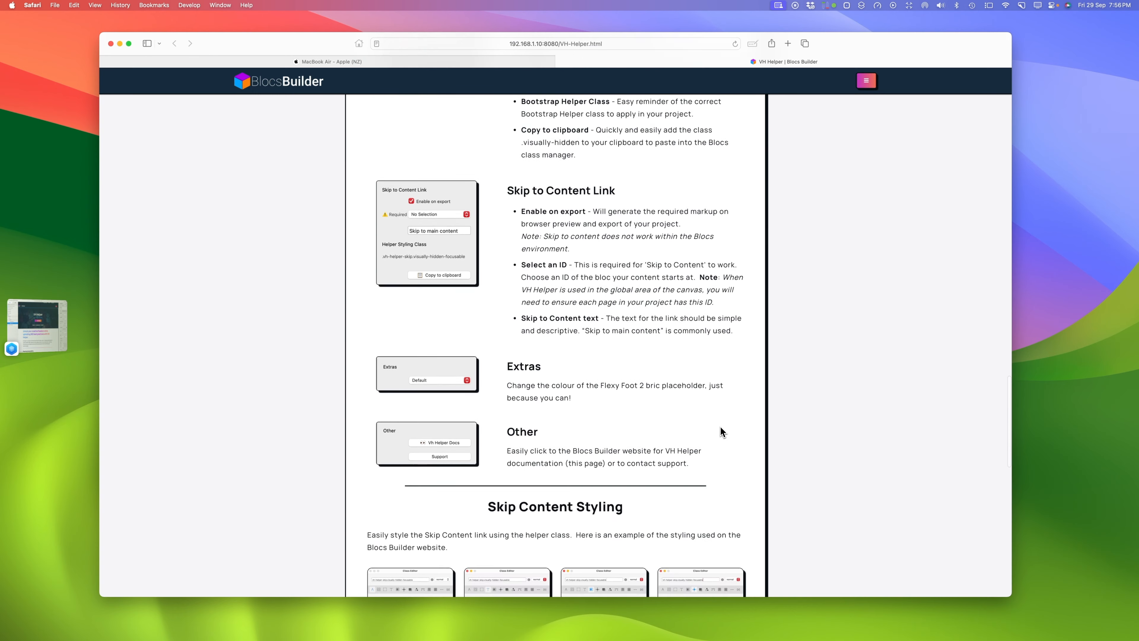
pyautogui.scroll(-9, 719, 426)
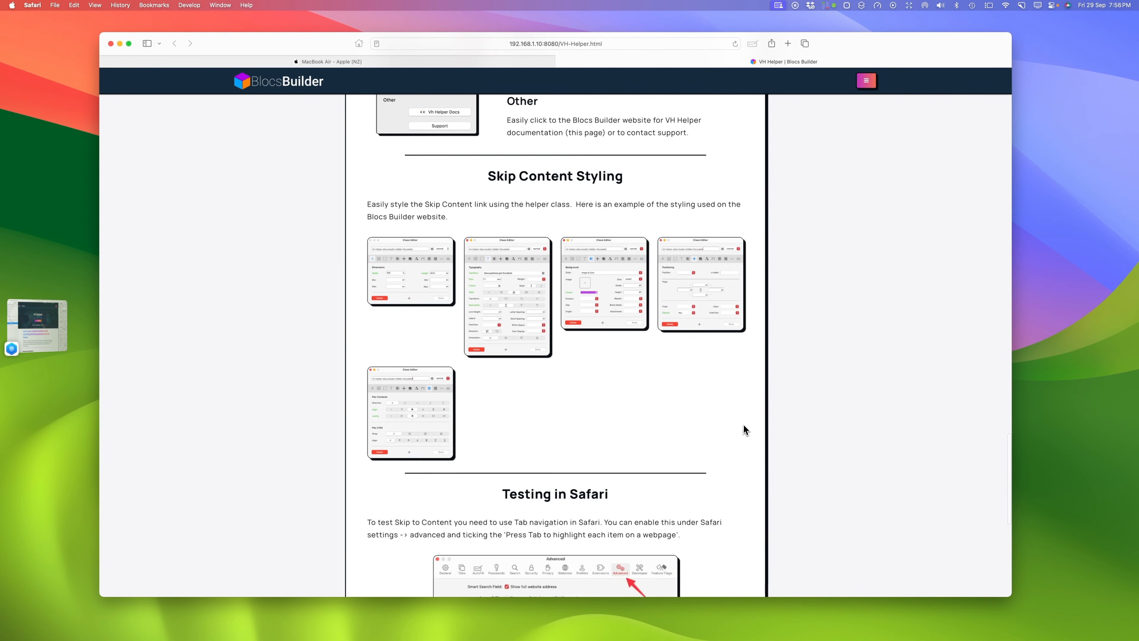
pyautogui.scroll(1, 743, 429)
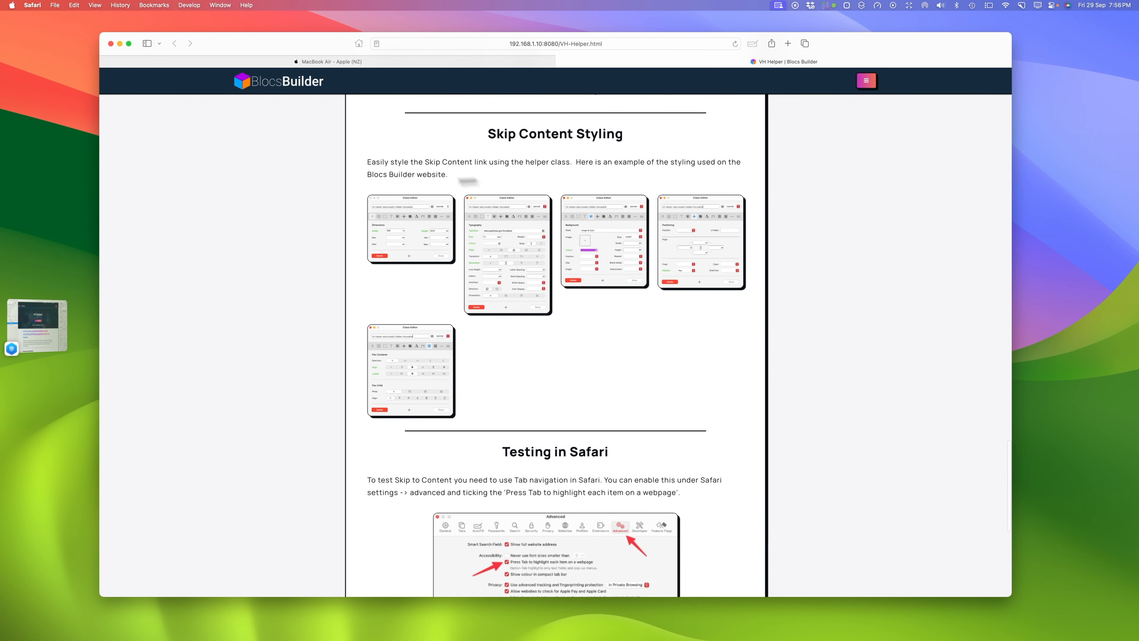
pyautogui.scroll(-7, 760, 404)
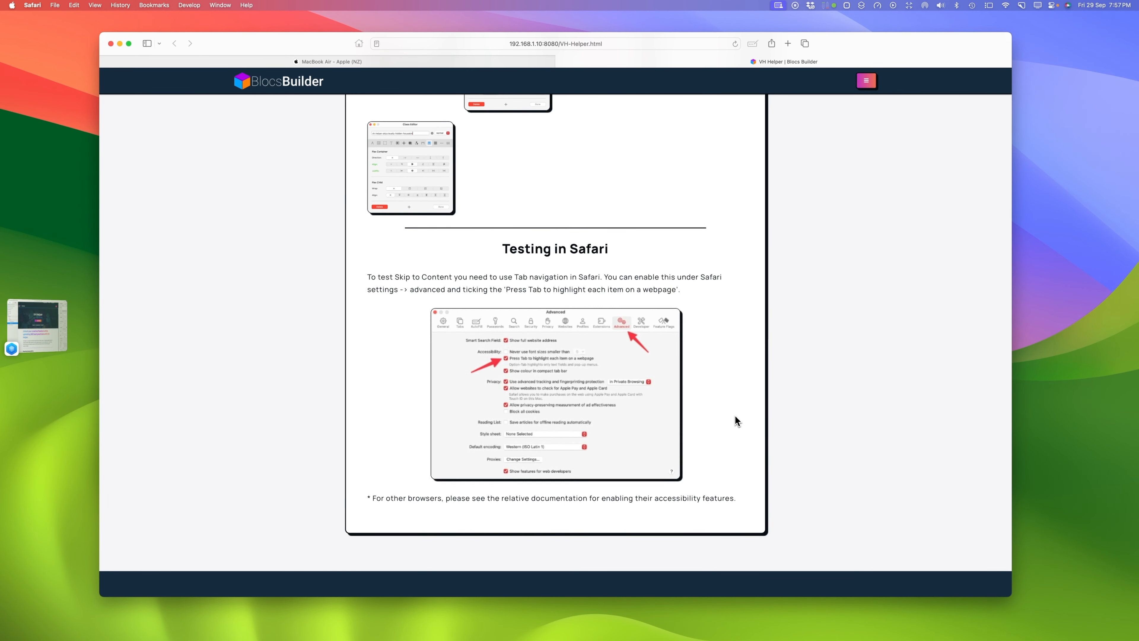
# Step: Go back and review the Visually Hidden H1 Tags and Skip to Content Link sections of the VH Helper page
pyautogui.scroll(1, 734, 421)
pyautogui.scroll(15, 734, 421)
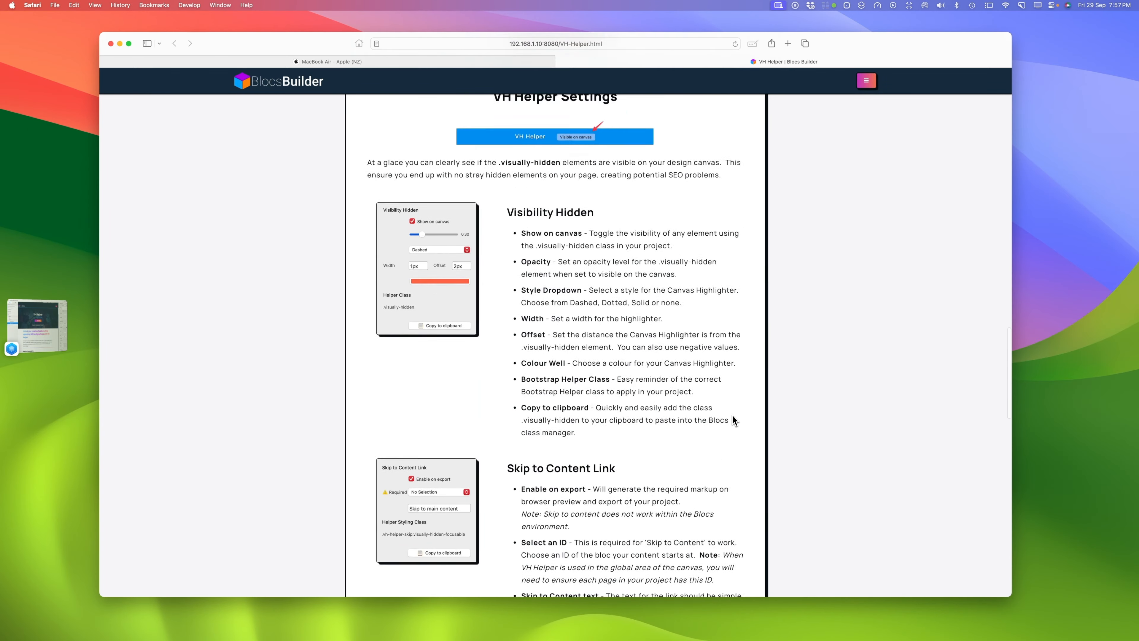
pyautogui.scroll(15, 734, 420)
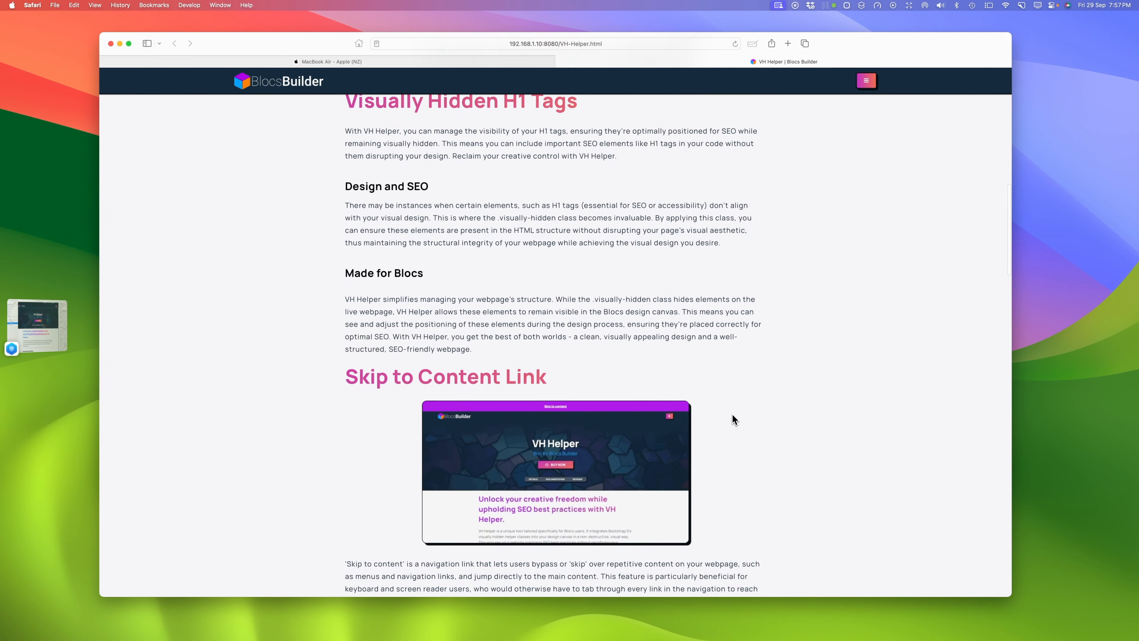
pyautogui.scroll(3, 733, 420)
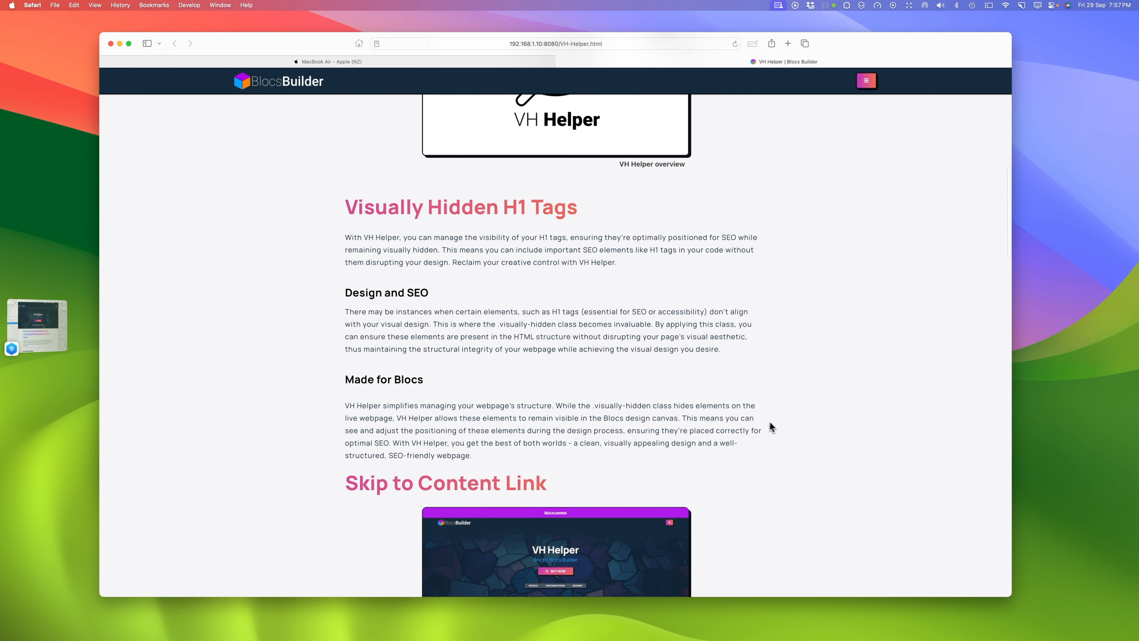
pyautogui.scroll(-1, 780, 427)
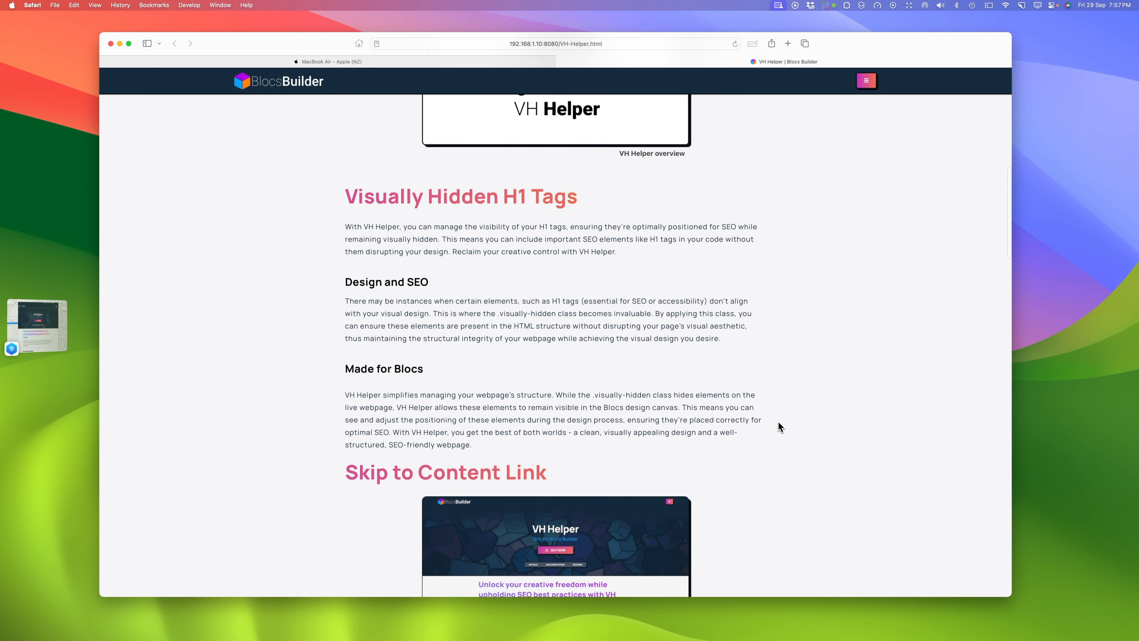
pyautogui.scroll(-1, 779, 426)
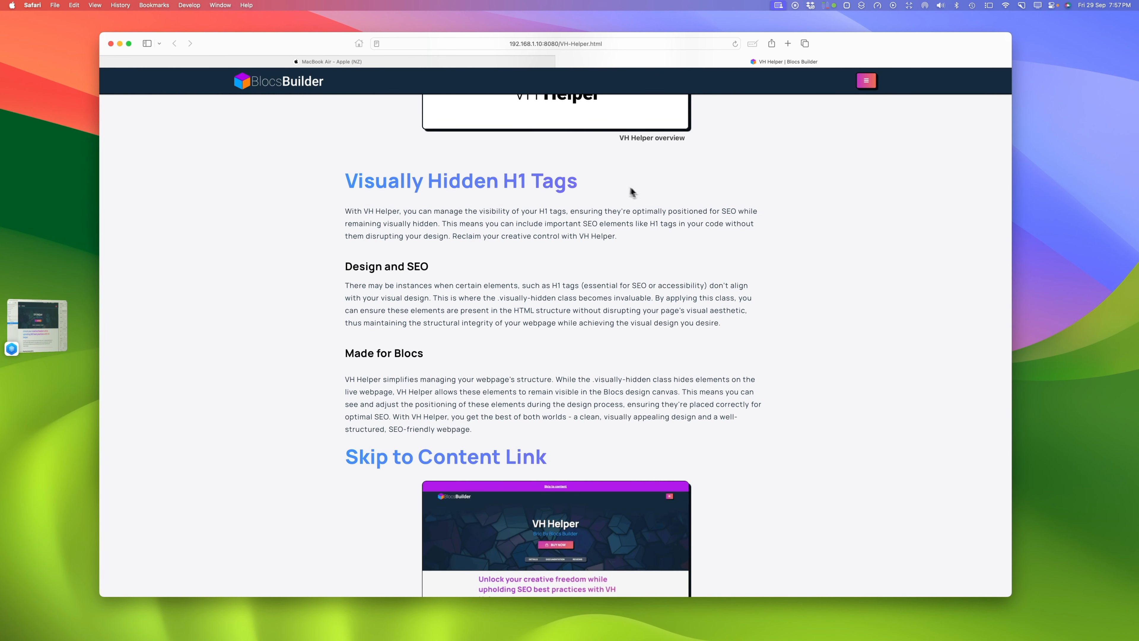
pyautogui.scroll(-2, 746, 316)
pyautogui.scroll(-5, 749, 315)
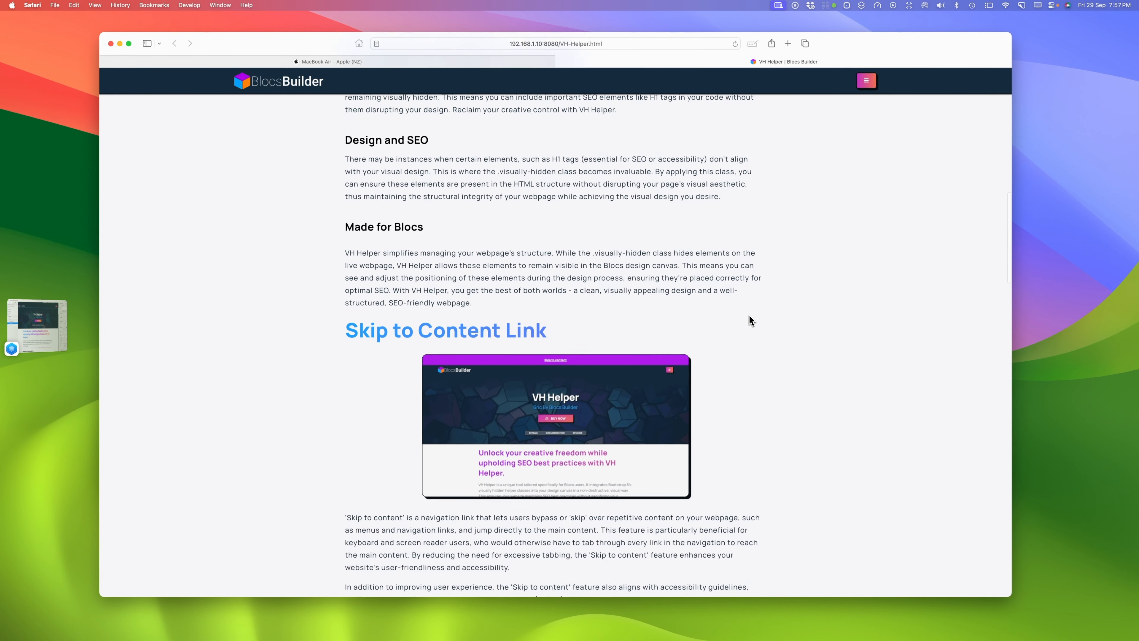
pyautogui.scroll(-1, 750, 315)
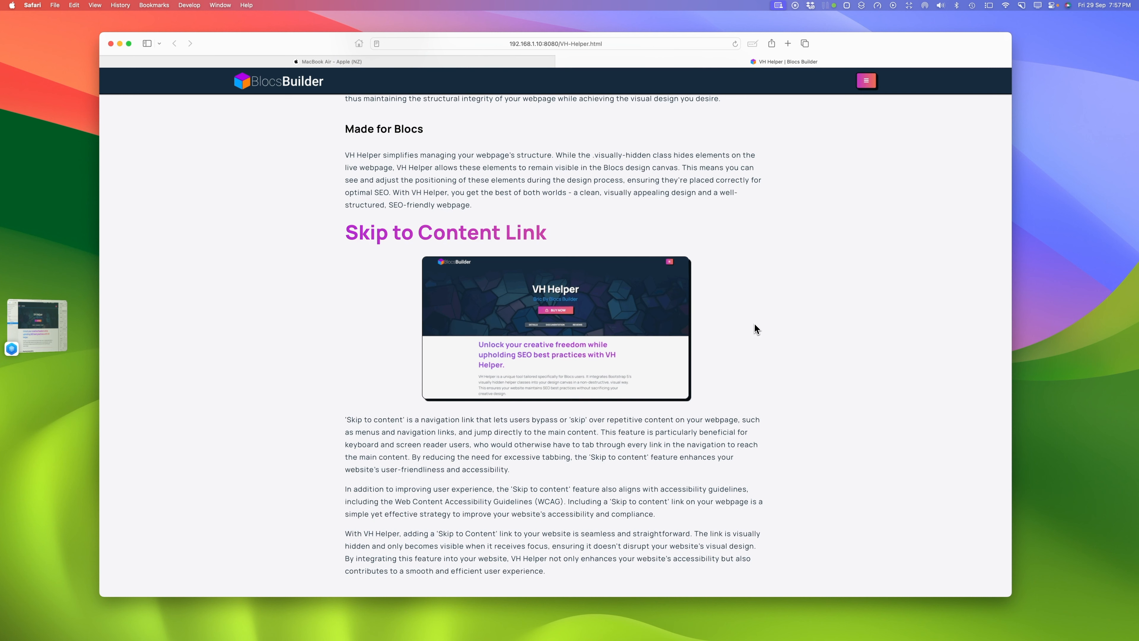
pyautogui.scroll(6, 755, 324)
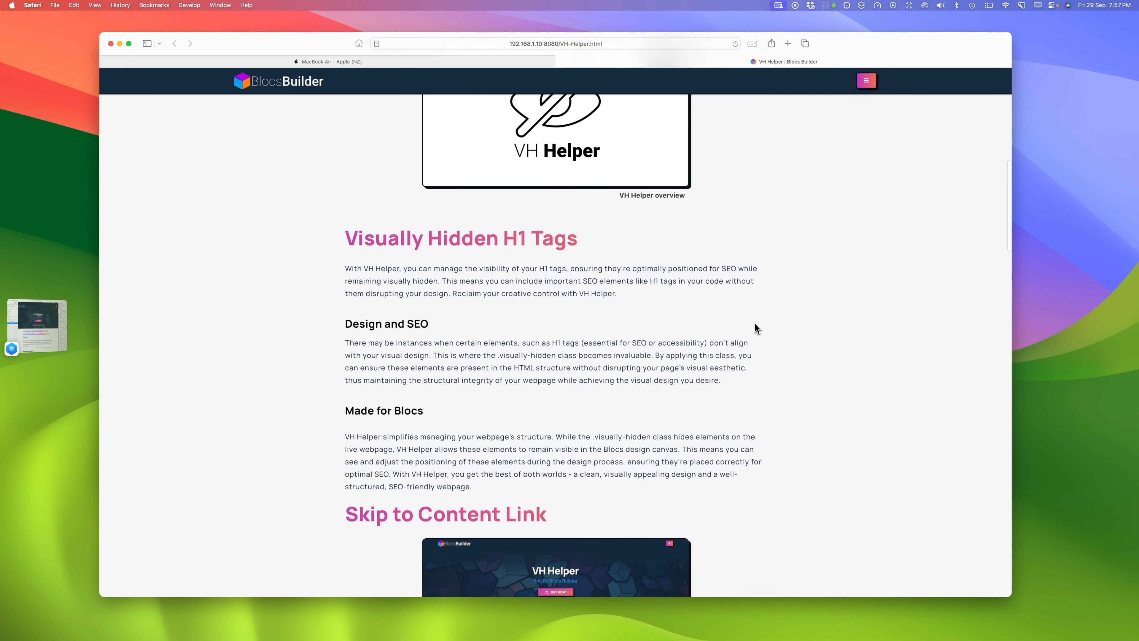
pyautogui.scroll(1, 754, 323)
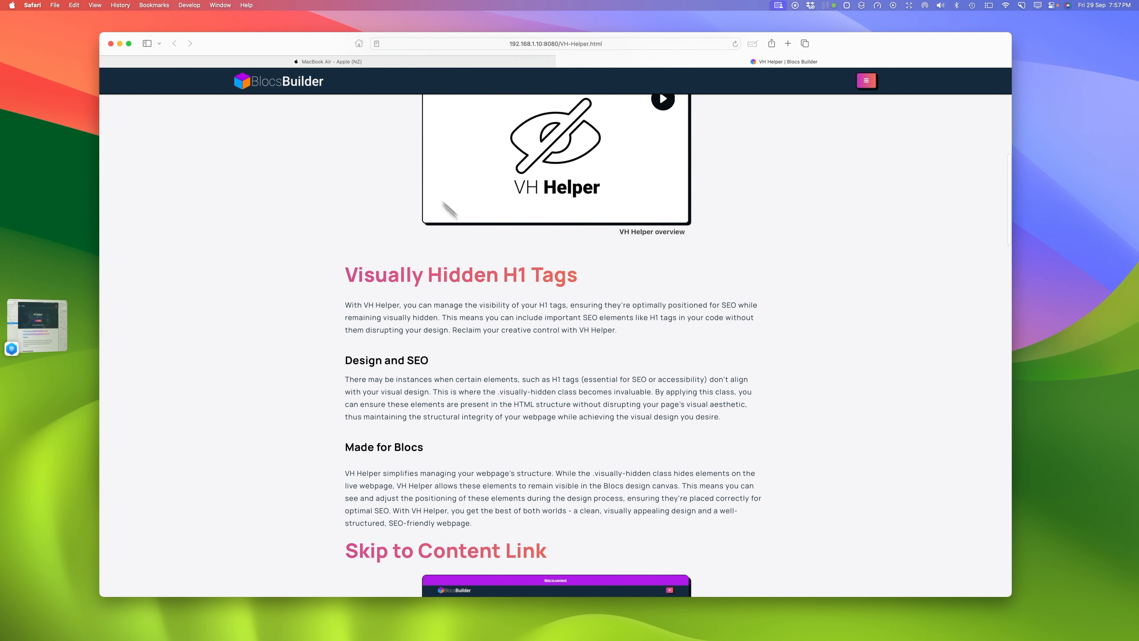
pyautogui.click(351, 61)
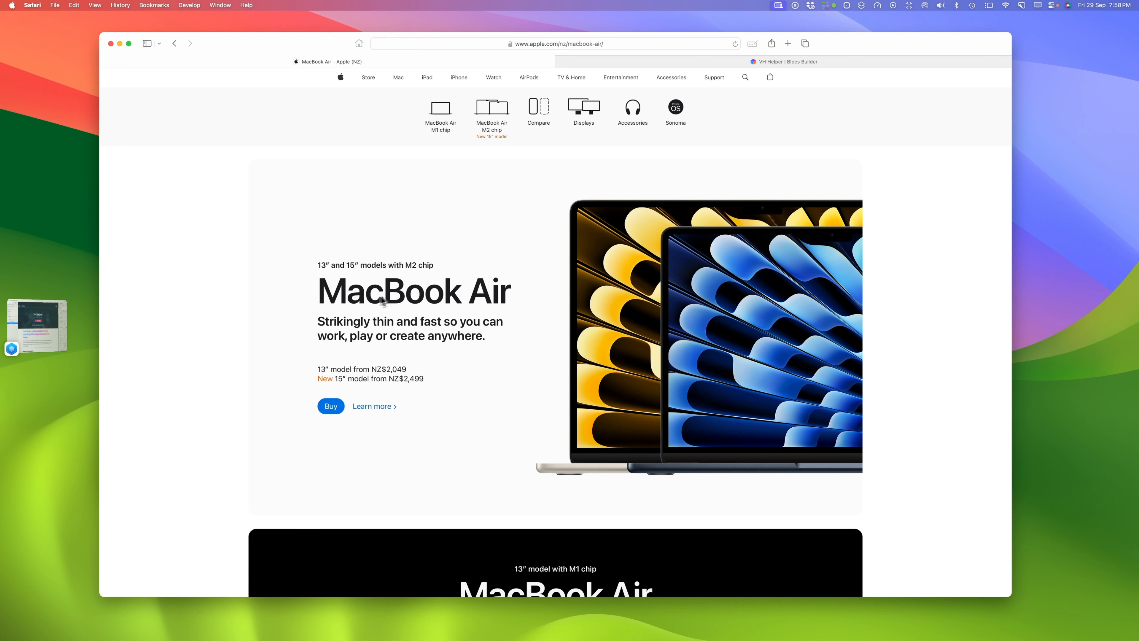
pyautogui.moveTo(320, 299); pyautogui.dragTo(498, 292)
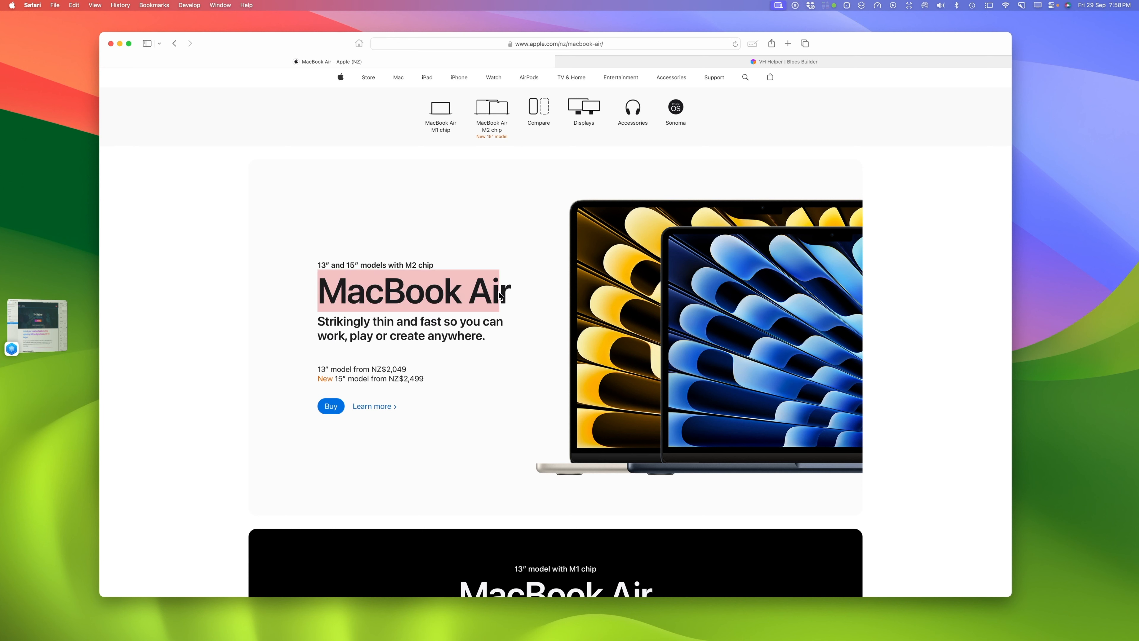
pyautogui.rightClick(421, 291)
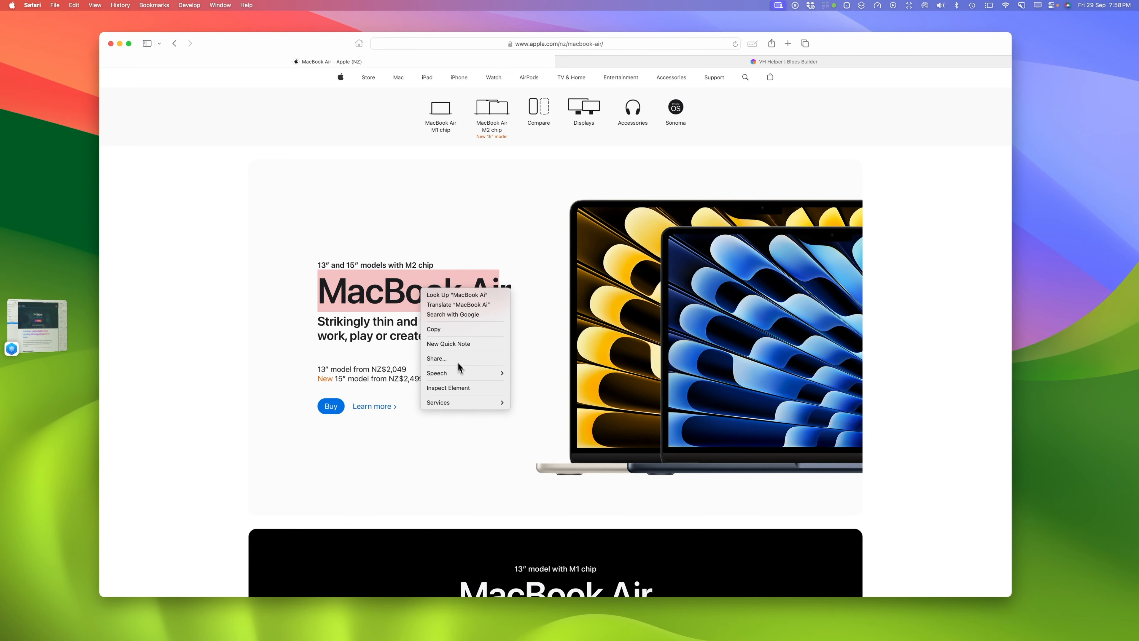
pyautogui.click(466, 387)
pyautogui.scroll(-3, 462, 217)
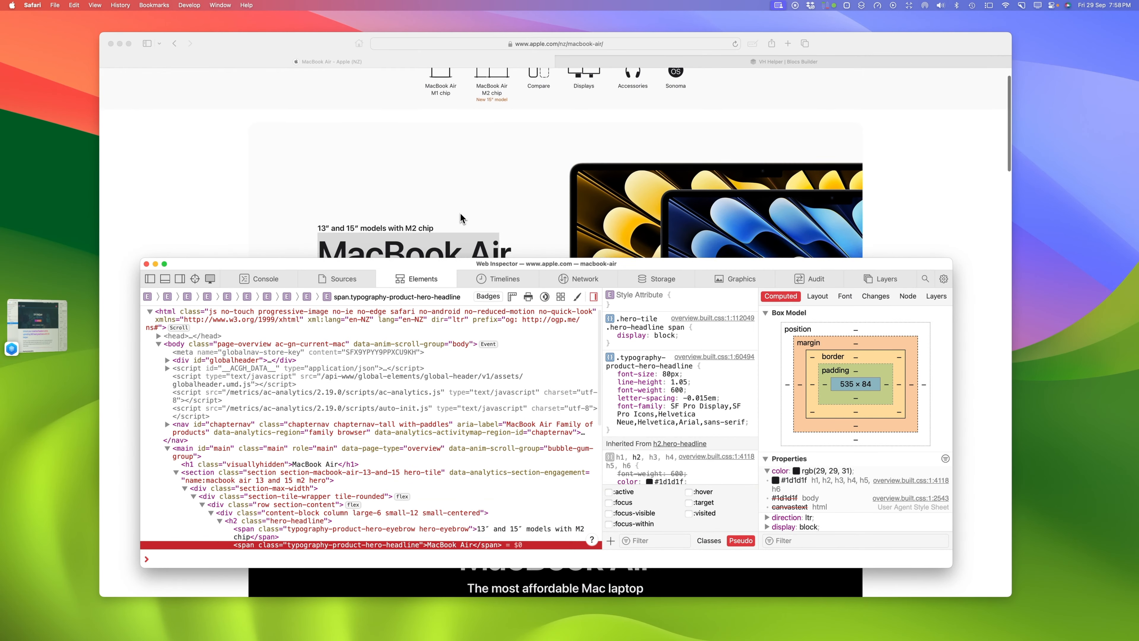
# Step: Select the h2 element with class hero-headline that wraps the inspected headline in the page markup
pyautogui.scroll(-3, 406, 417)
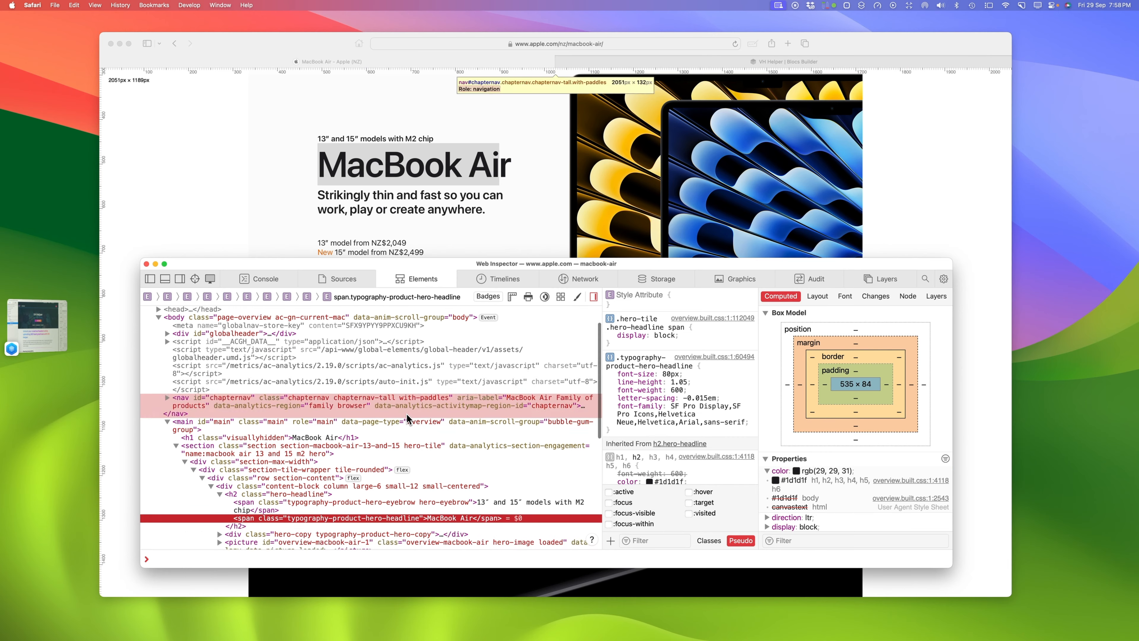
pyautogui.scroll(-3, 407, 417)
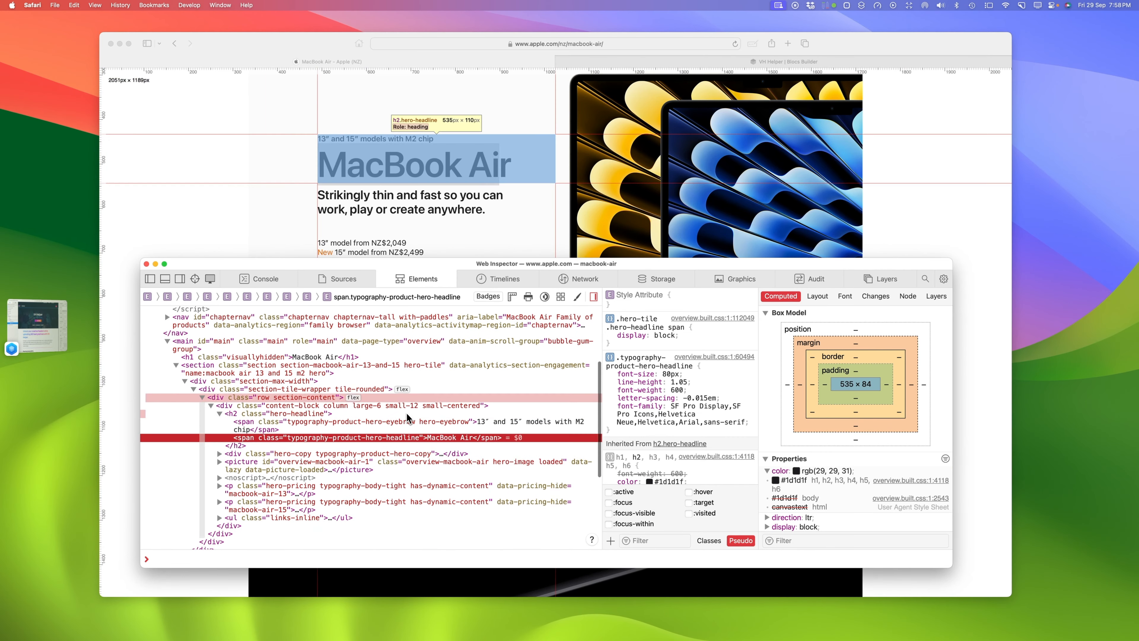
pyautogui.click(315, 415)
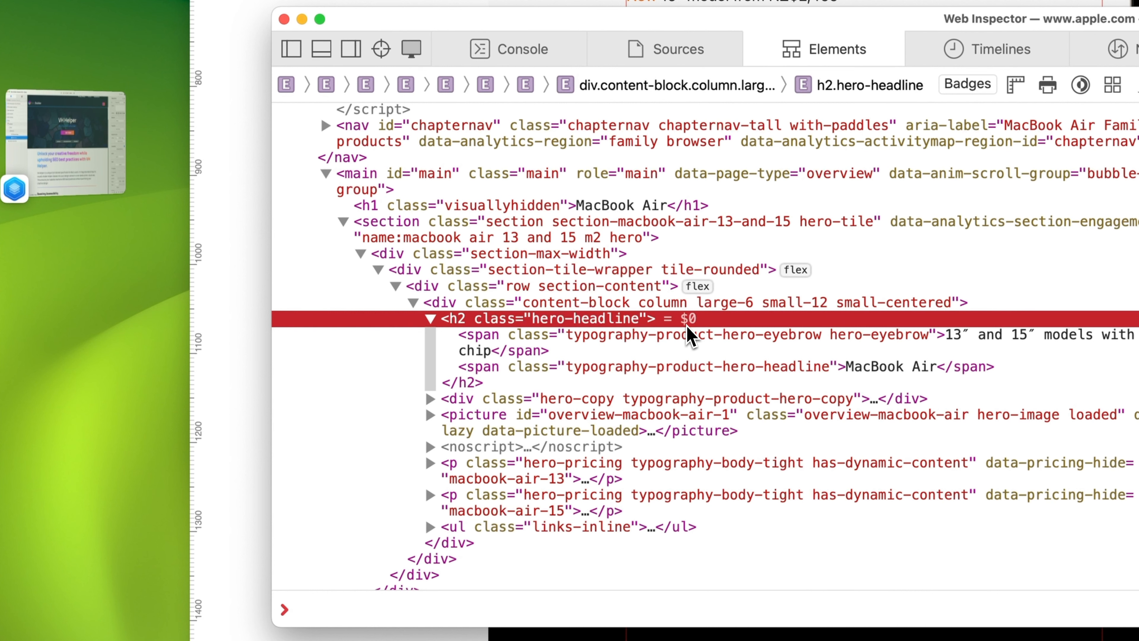
# Step: Select the h1 element with class visuallyhidden and examine its markup, including the hero-tile section that follows it
pyautogui.scroll(1, 687, 326)
pyautogui.click(538, 206)
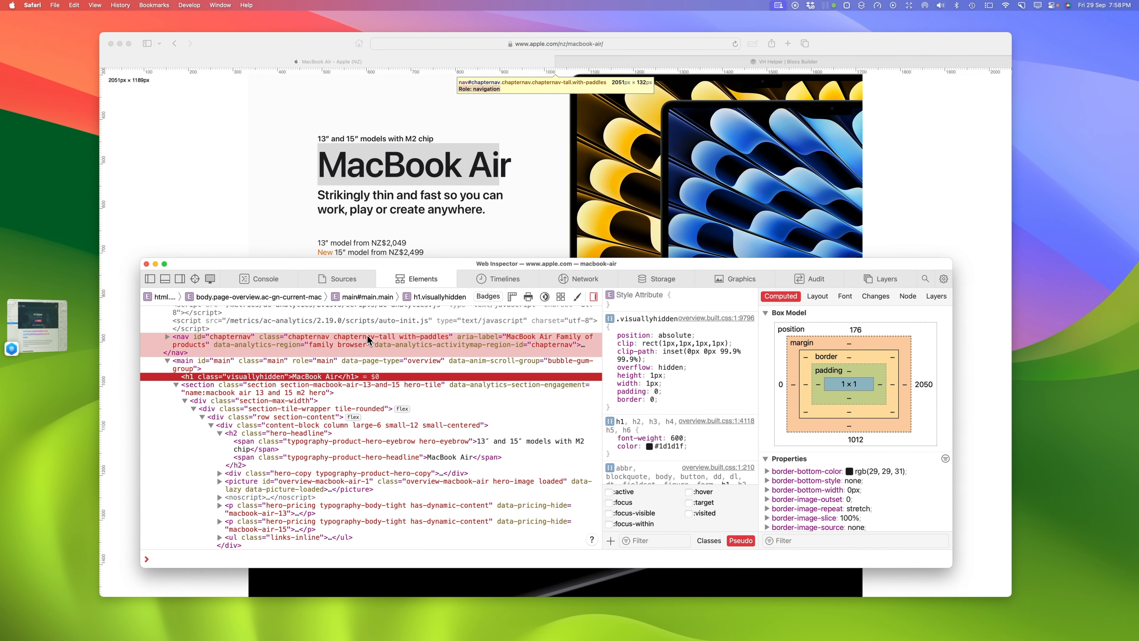
pyautogui.scroll(-3, 366, 339)
pyautogui.scroll(5, 378, 437)
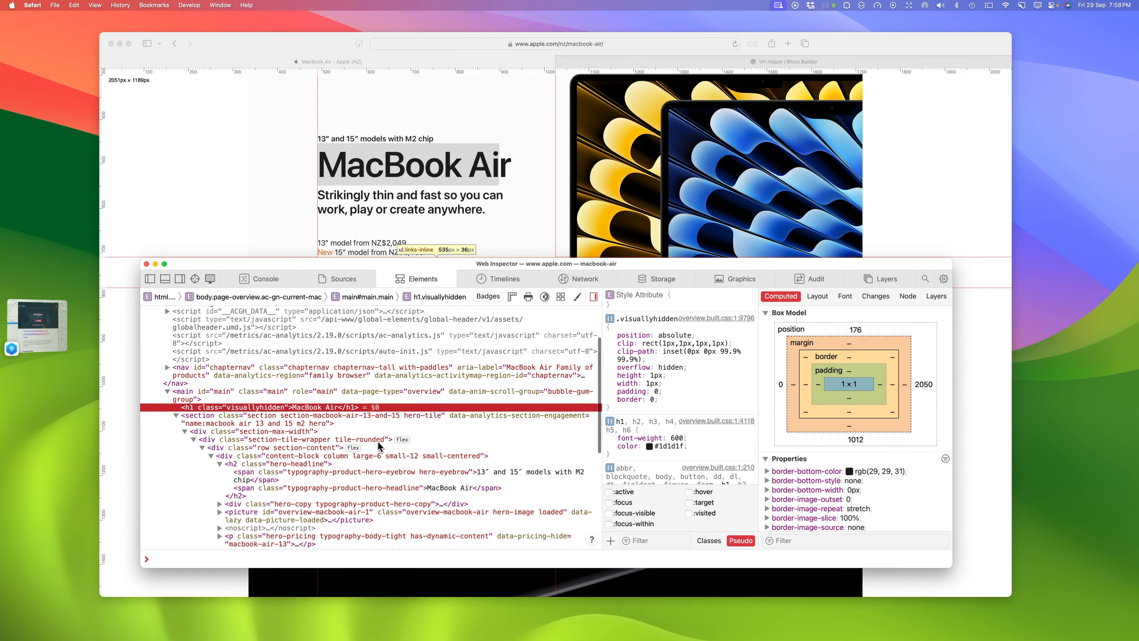
pyautogui.scroll(-1, 381, 399)
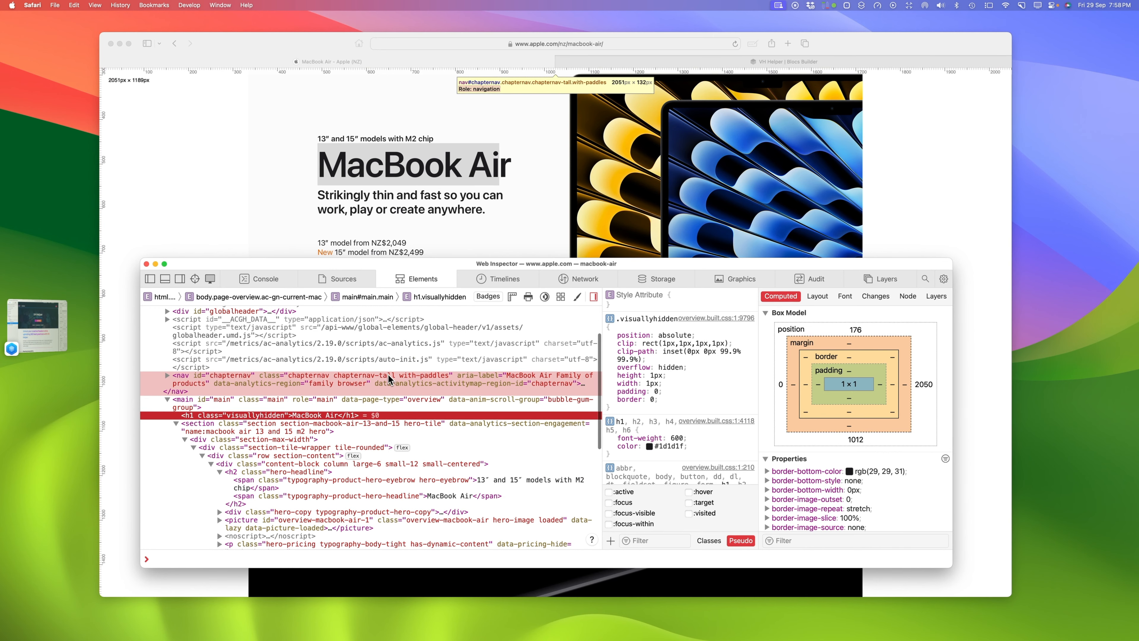
pyautogui.scroll(-1, 388, 379)
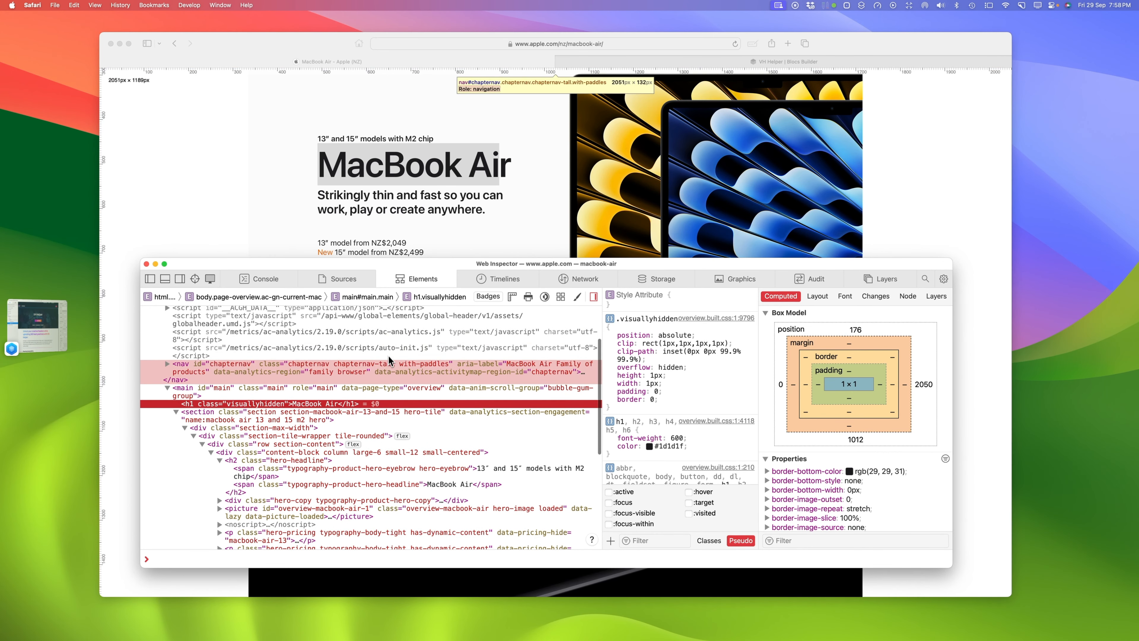
pyautogui.scroll(-1, 390, 397)
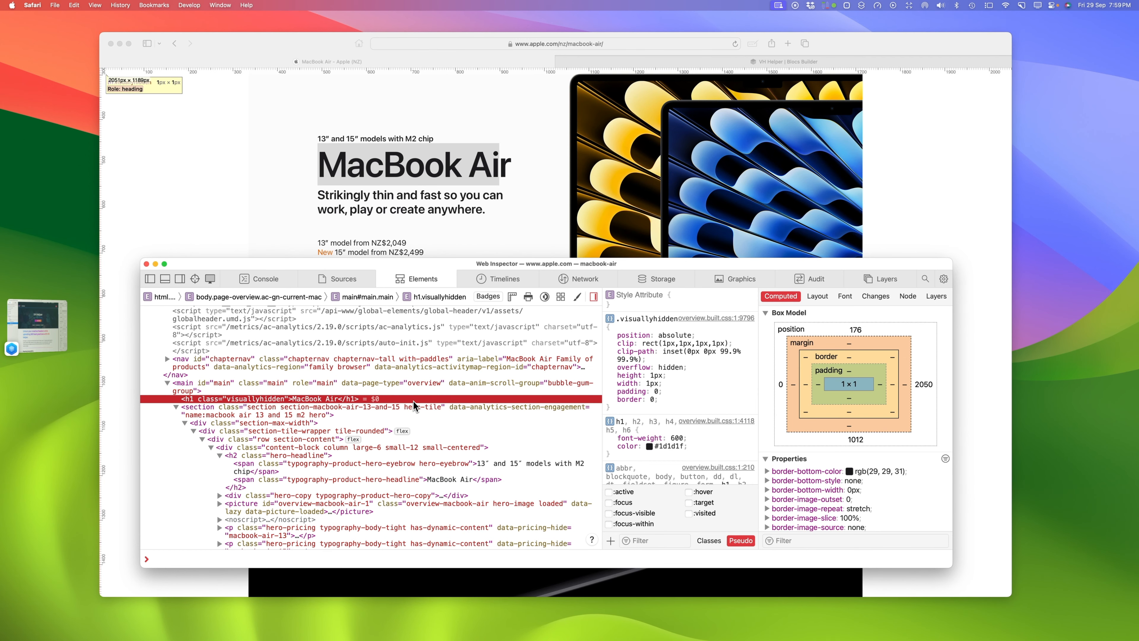
pyautogui.click(442, 416)
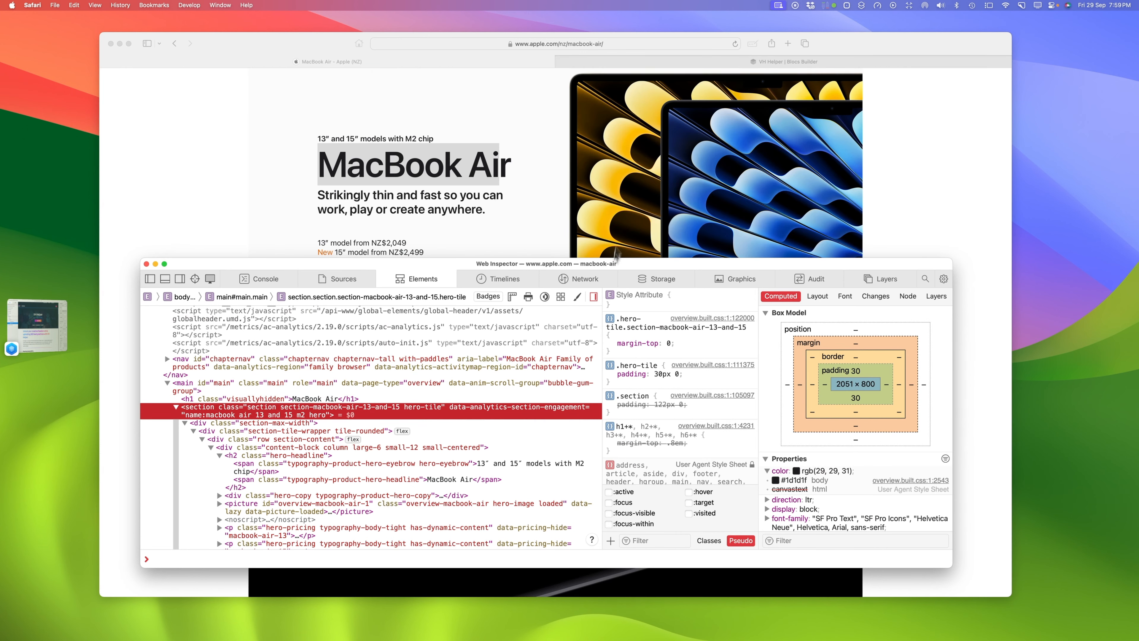
pyautogui.scroll(2, 502, 207)
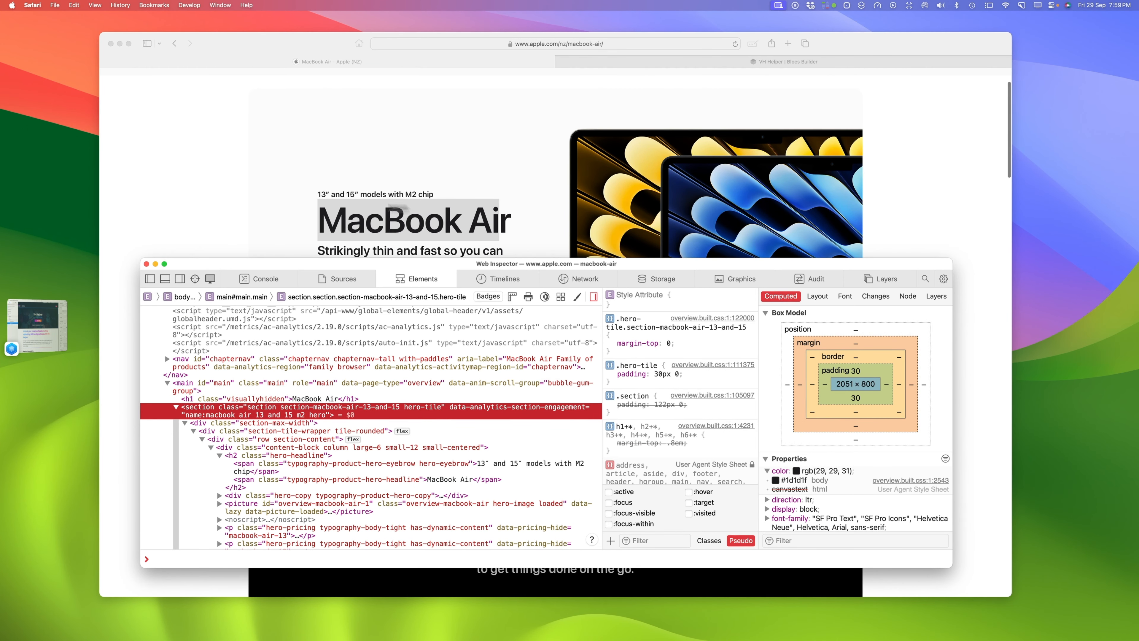
# Step: Return to the MacBook Air page, look over its M2 and M1 hero tiles, and switch to the Blocs project
pyautogui.click(241, 212)
pyautogui.scroll(2, 462, 291)
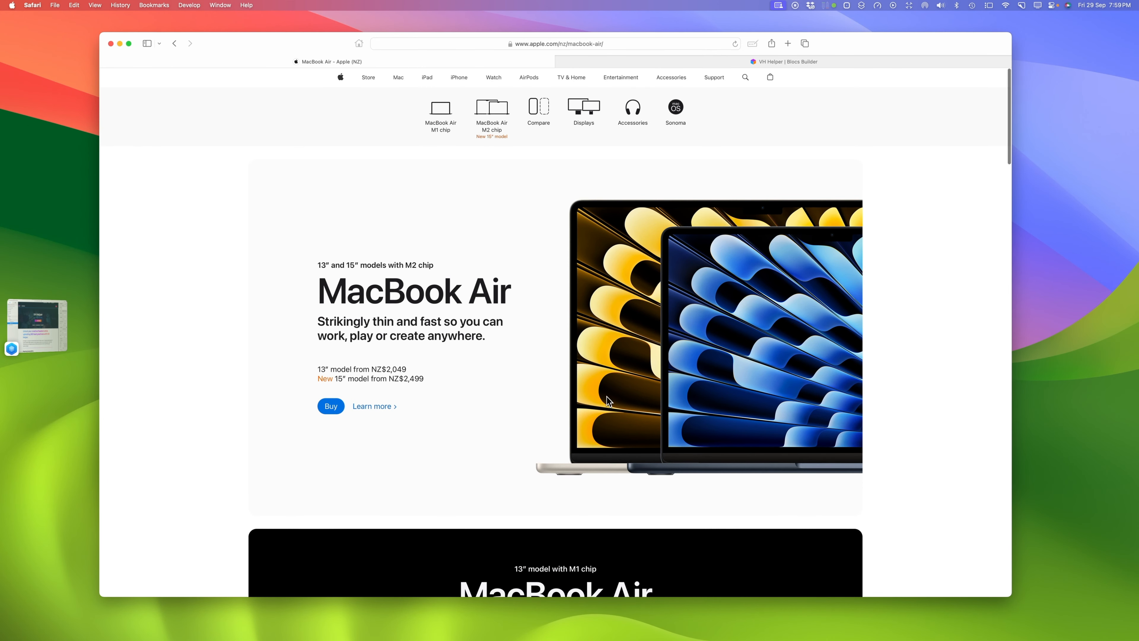
pyautogui.scroll(-10, 585, 391)
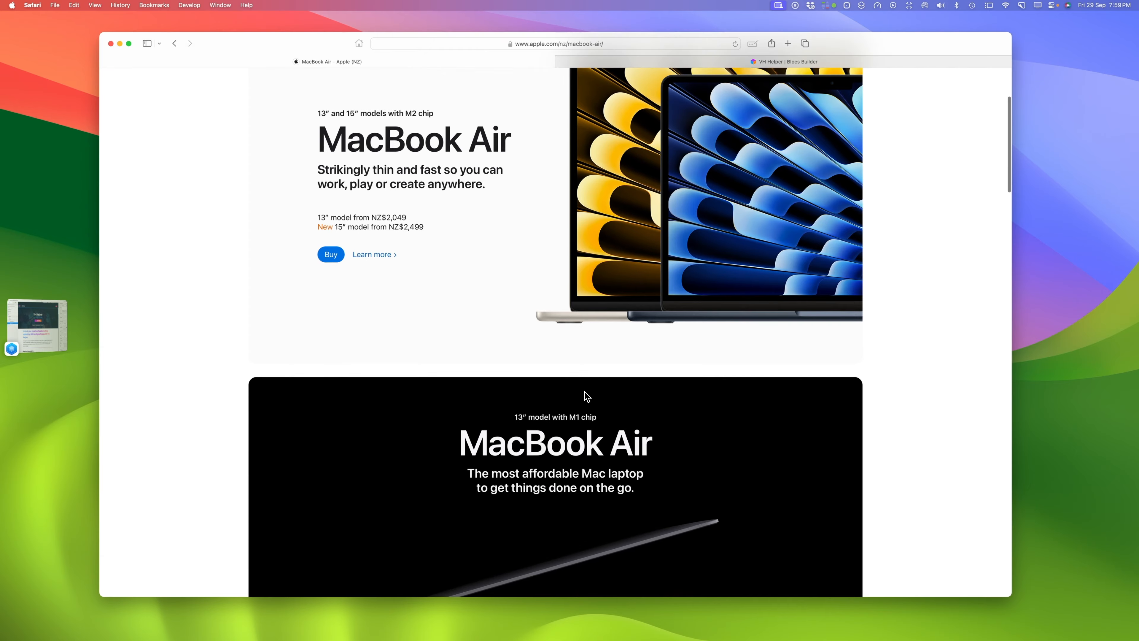
pyautogui.scroll(7, 584, 391)
pyautogui.scroll(3, 584, 391)
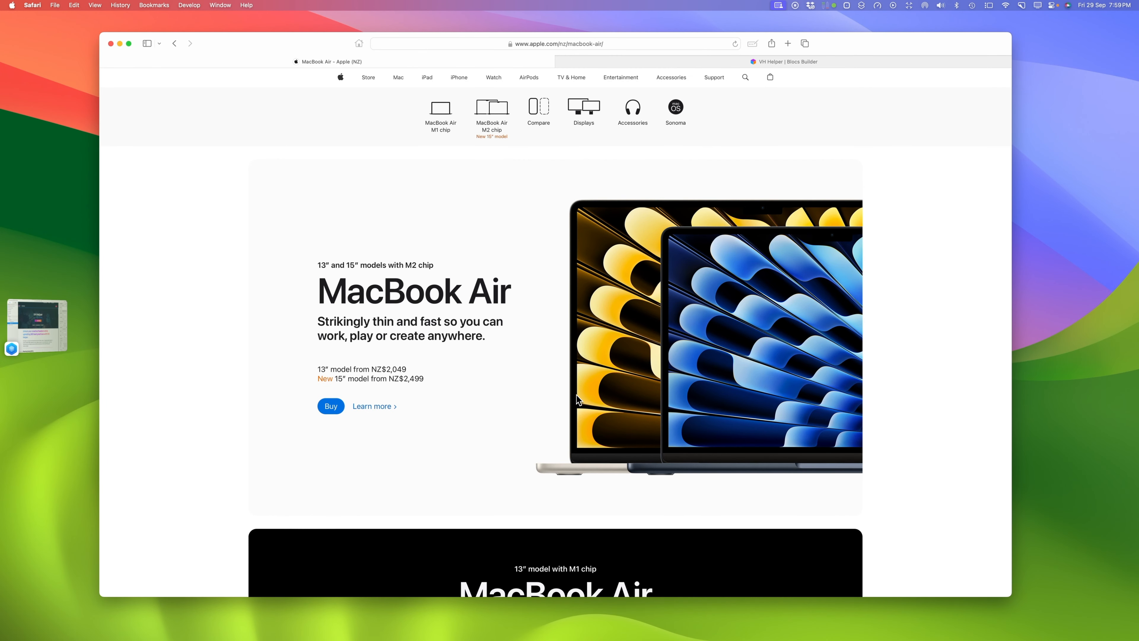
pyautogui.click(37, 326)
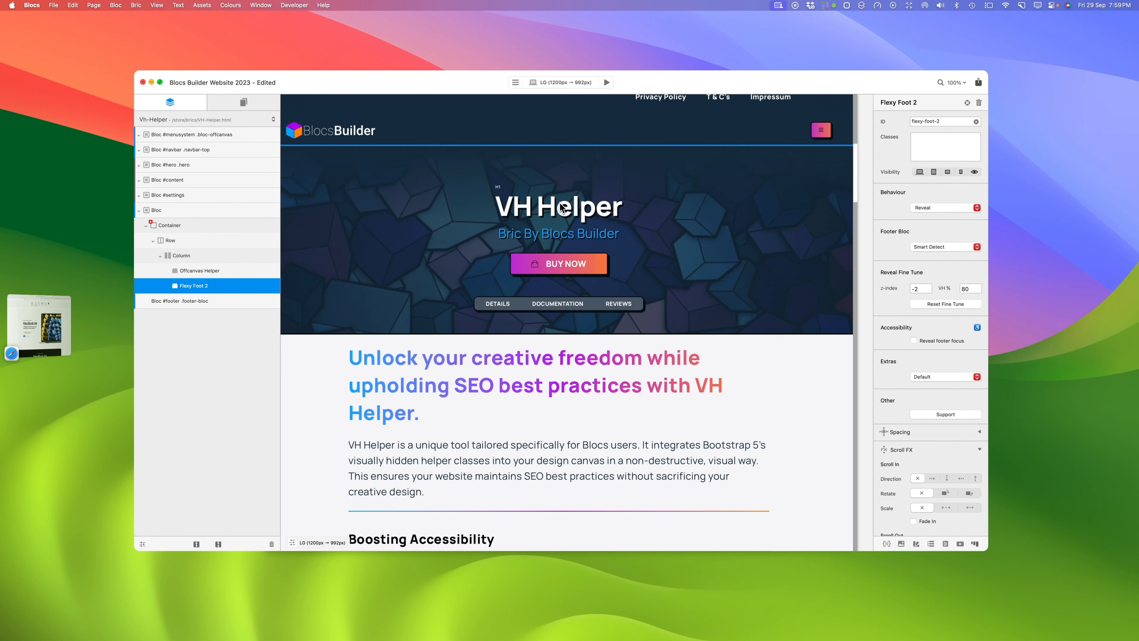
# Step: Add the VH Helper bric below Flexy Foot 2 in the page's global area above the footer
pyautogui.click(584, 200)
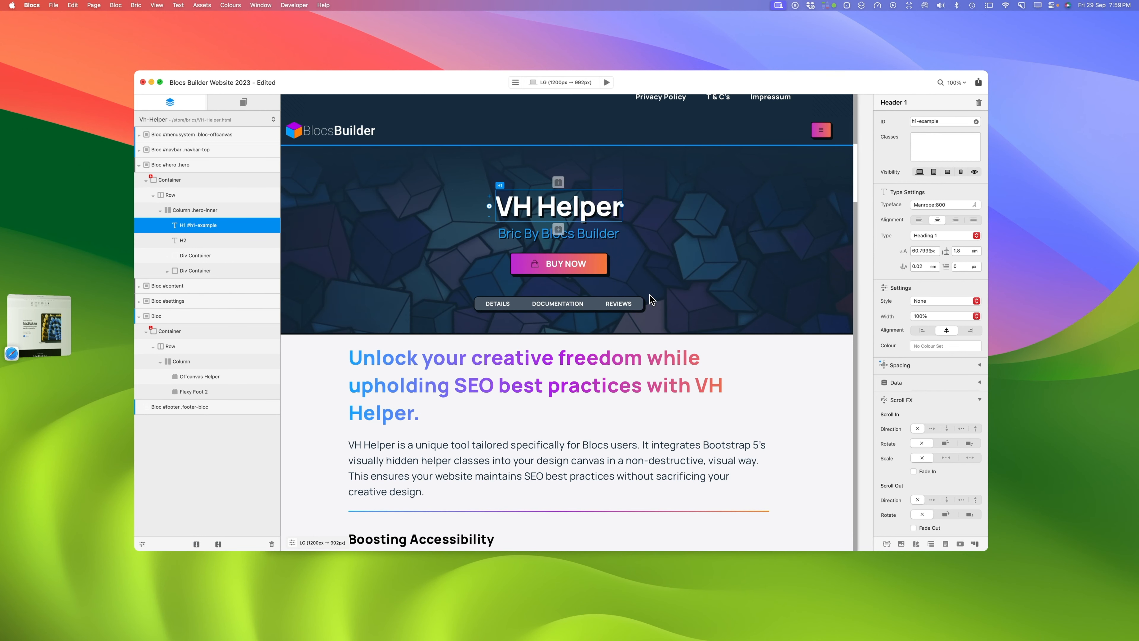
pyautogui.scroll(-15, 650, 296)
pyautogui.scroll(-15, 650, 297)
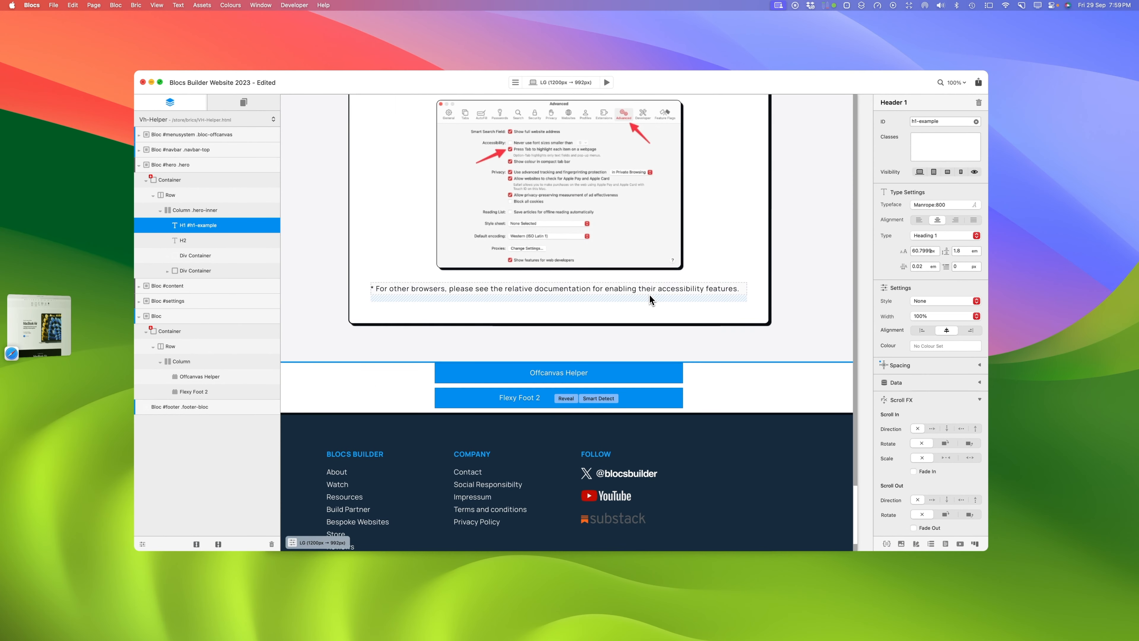
pyautogui.scroll(-2, 653, 303)
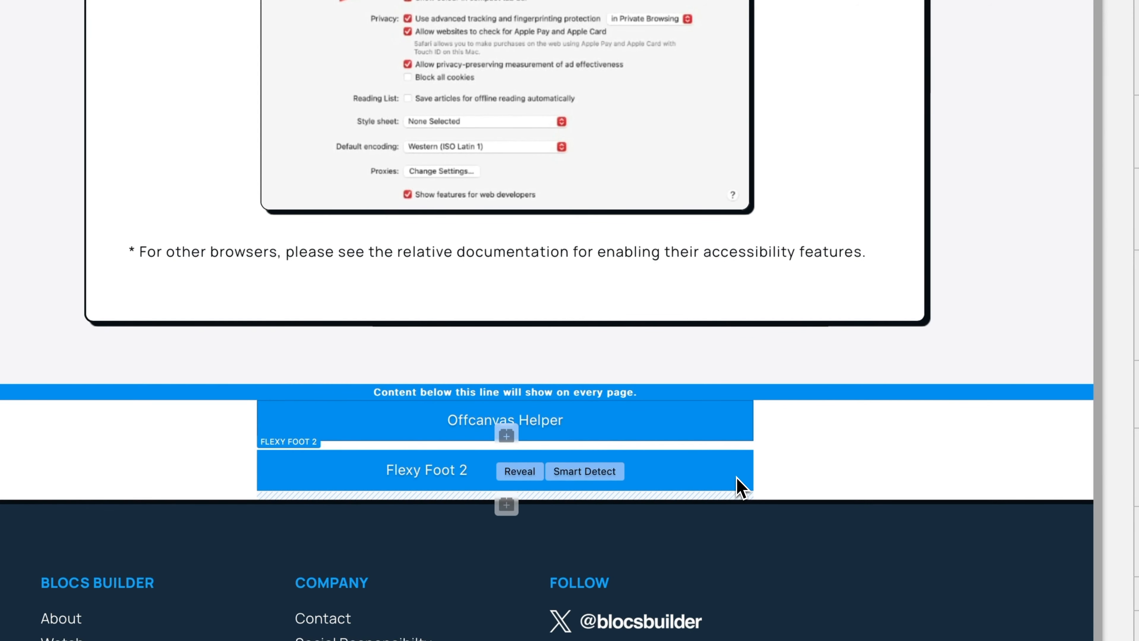
pyautogui.click(506, 505)
pyautogui.moveTo(289, 394)
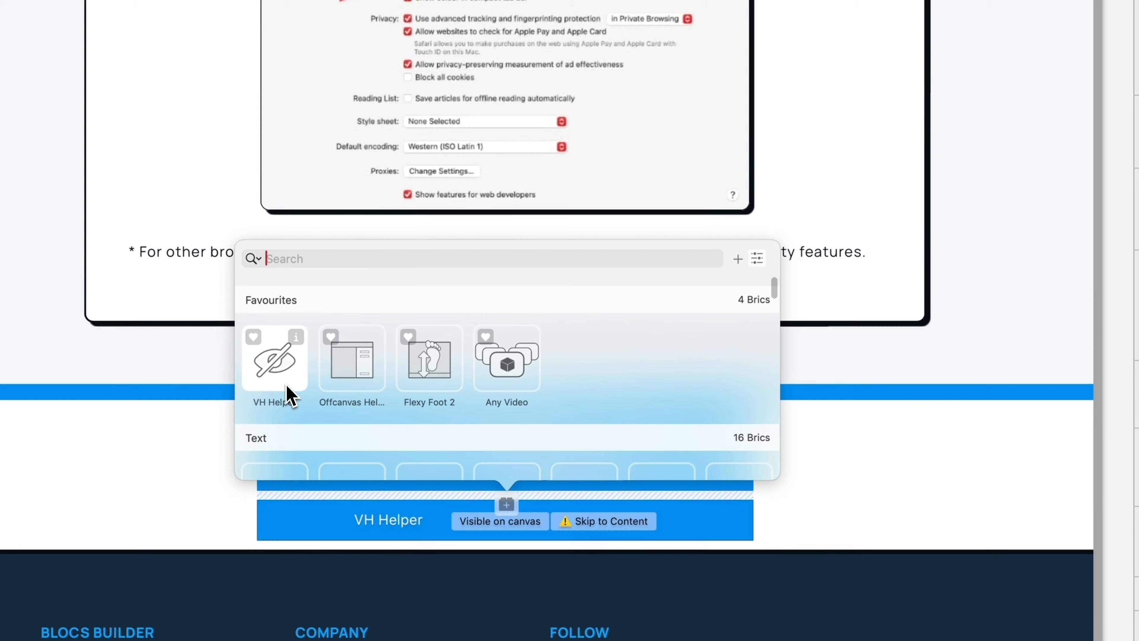
pyautogui.click(829, 511)
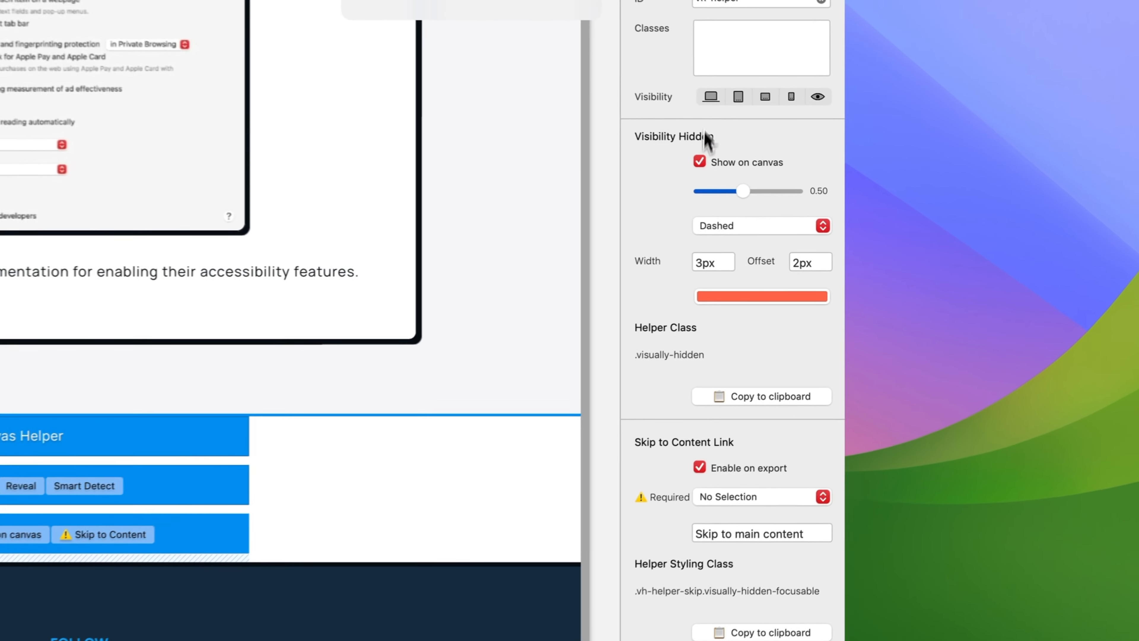
# Step: Copy the VH Helper's .visually-hidden helper class and add it as a new class named visually-hidden in the Class Manager
pyautogui.scroll(-1, 689, 142)
pyautogui.scroll(1, 689, 144)
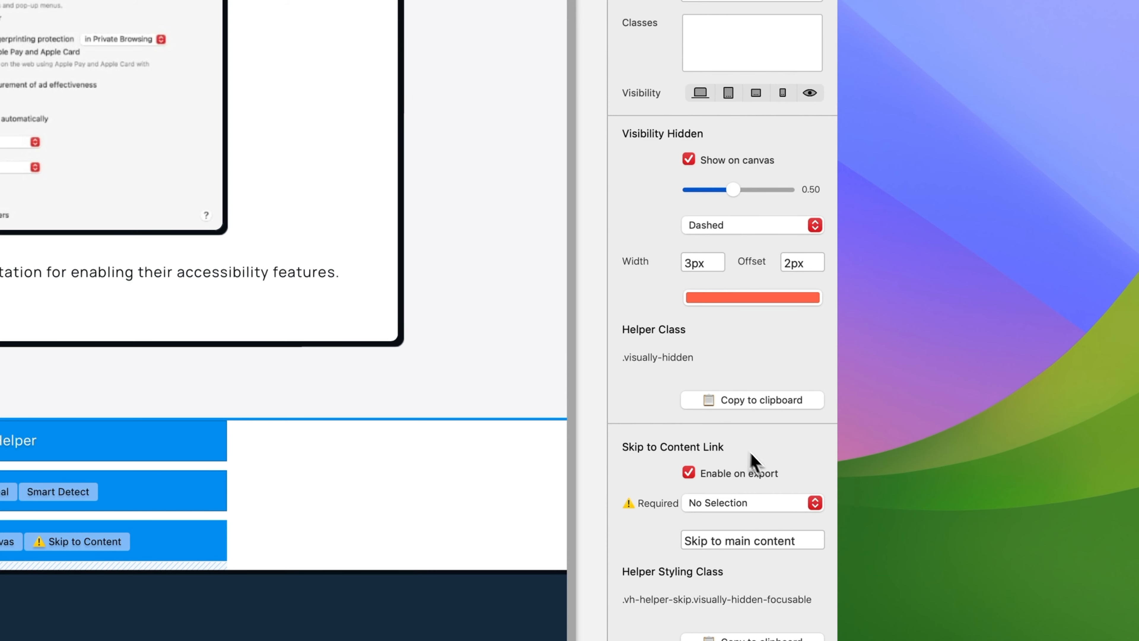
pyautogui.scroll(-3, 751, 462)
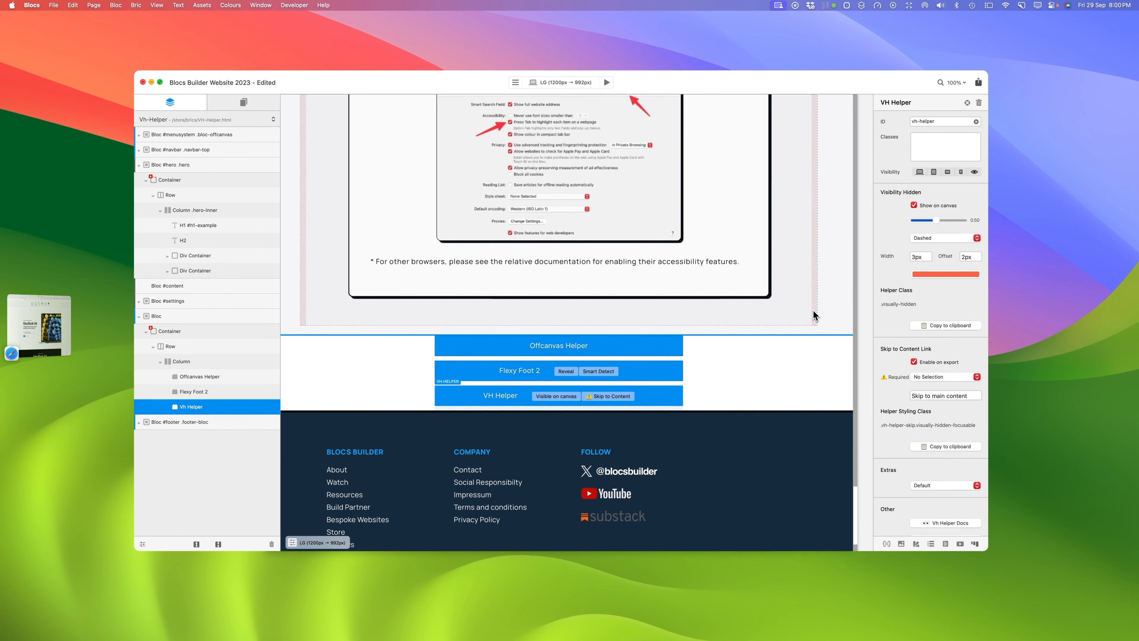
pyautogui.scroll(1, 814, 310)
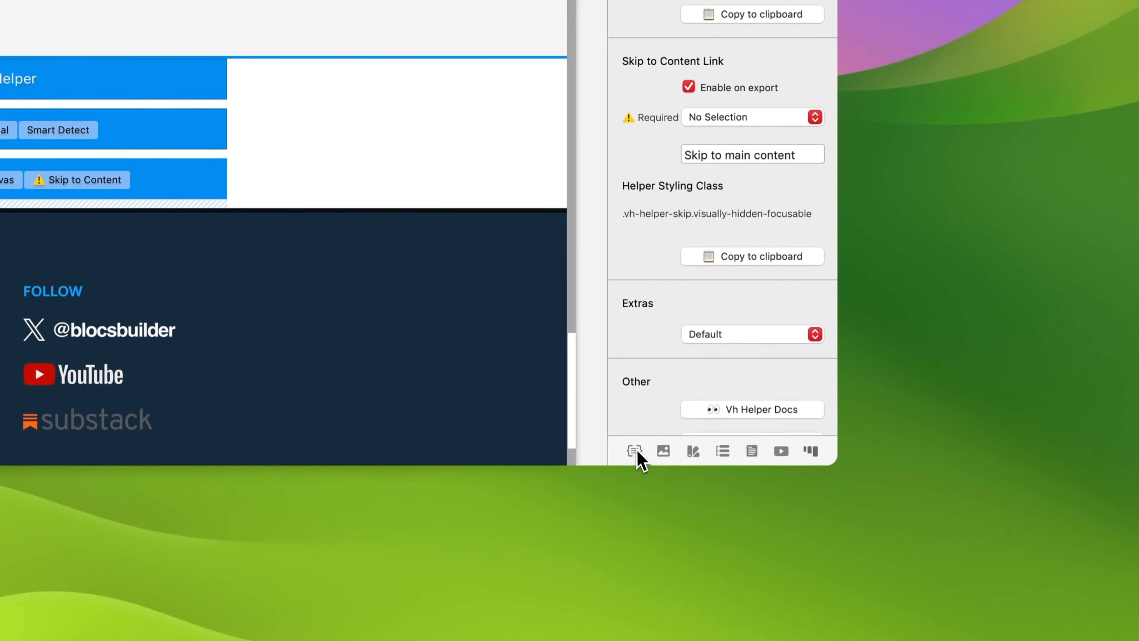
pyautogui.click(634, 451)
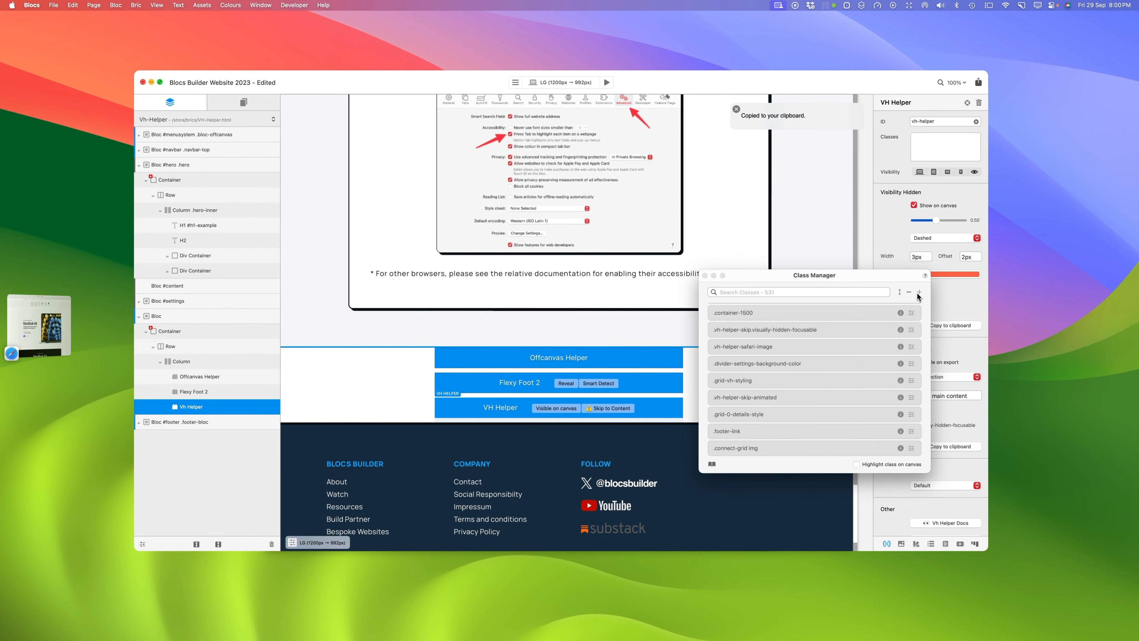
pyautogui.click(918, 291)
pyautogui.write('visually-hidden')
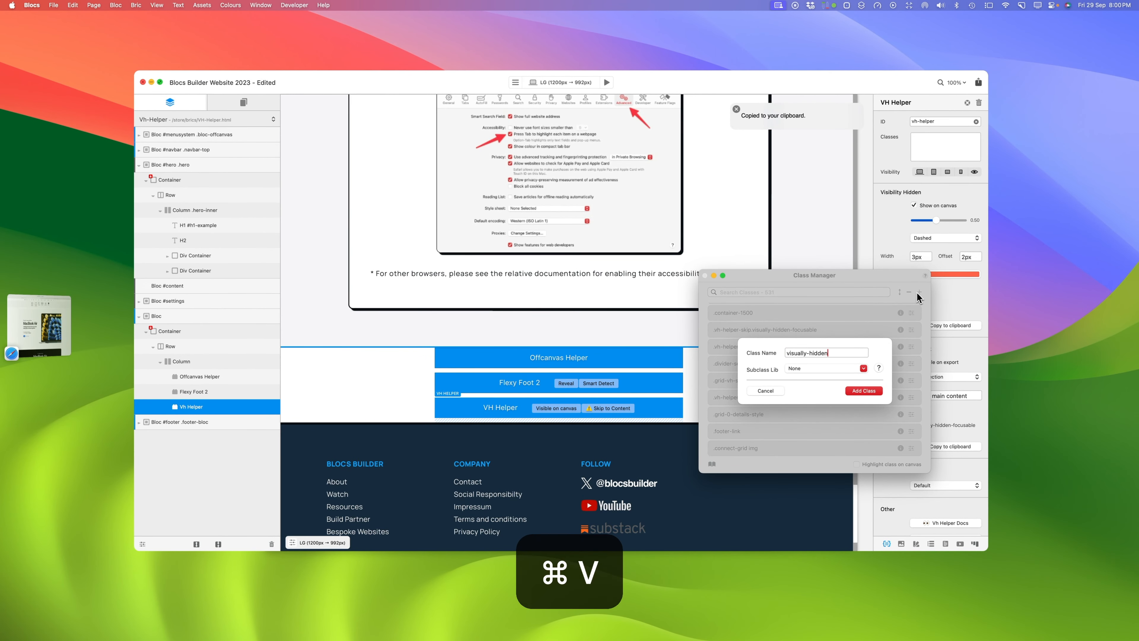
pyautogui.click(863, 390)
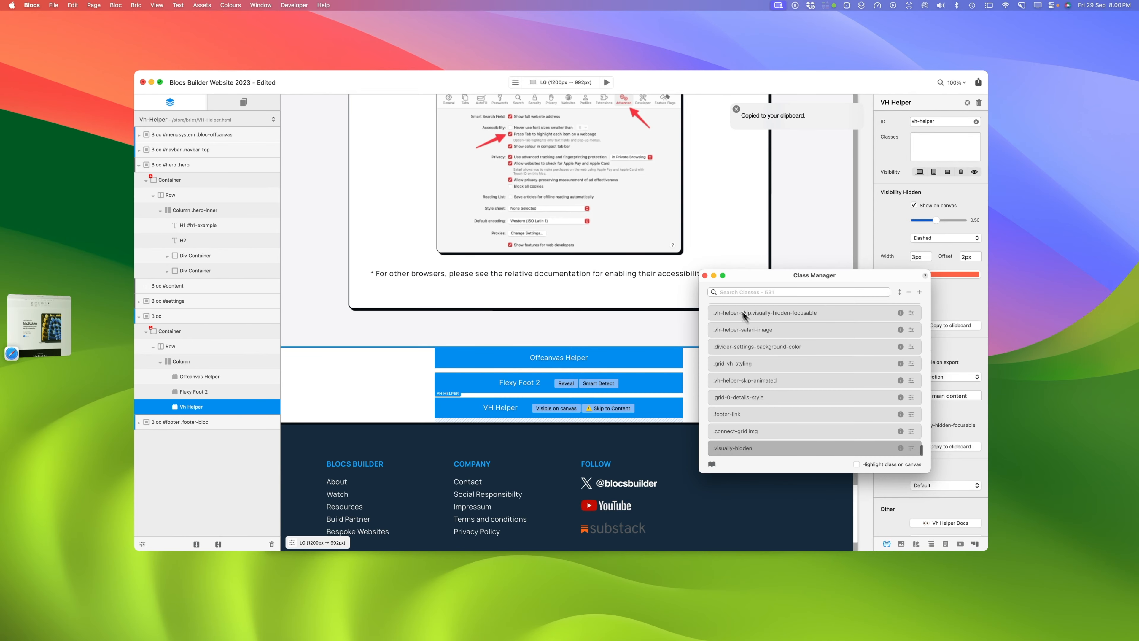
pyautogui.click(705, 275)
# Step: Apply the visually-hidden class to the hero's "VH Helper" H1 heading
pyautogui.scroll(15, 697, 303)
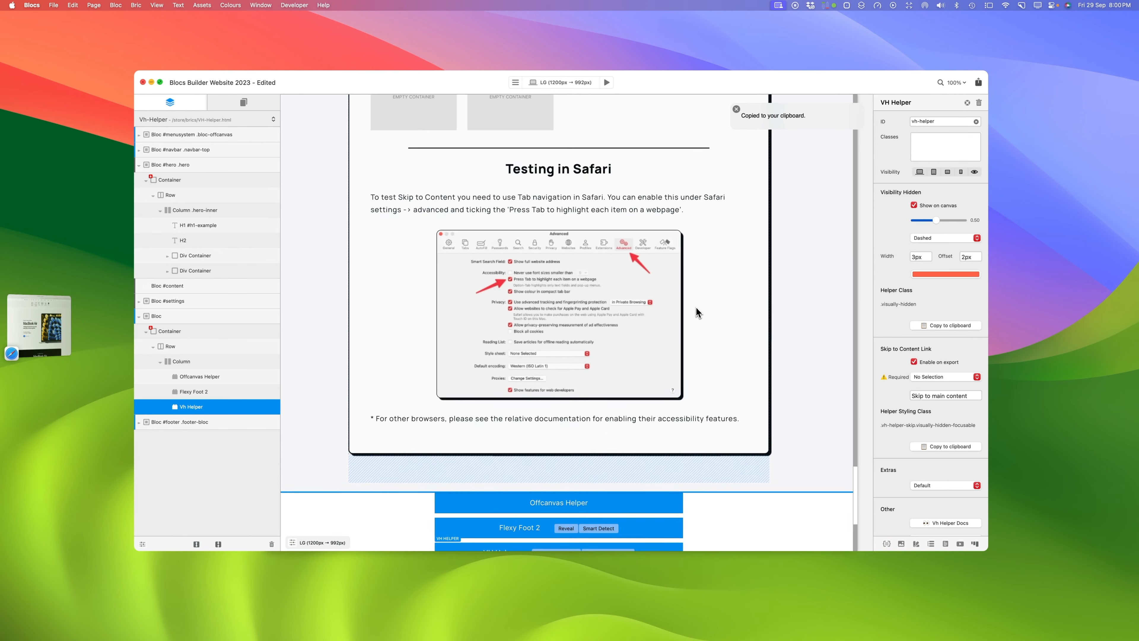
pyautogui.scroll(20, 697, 311)
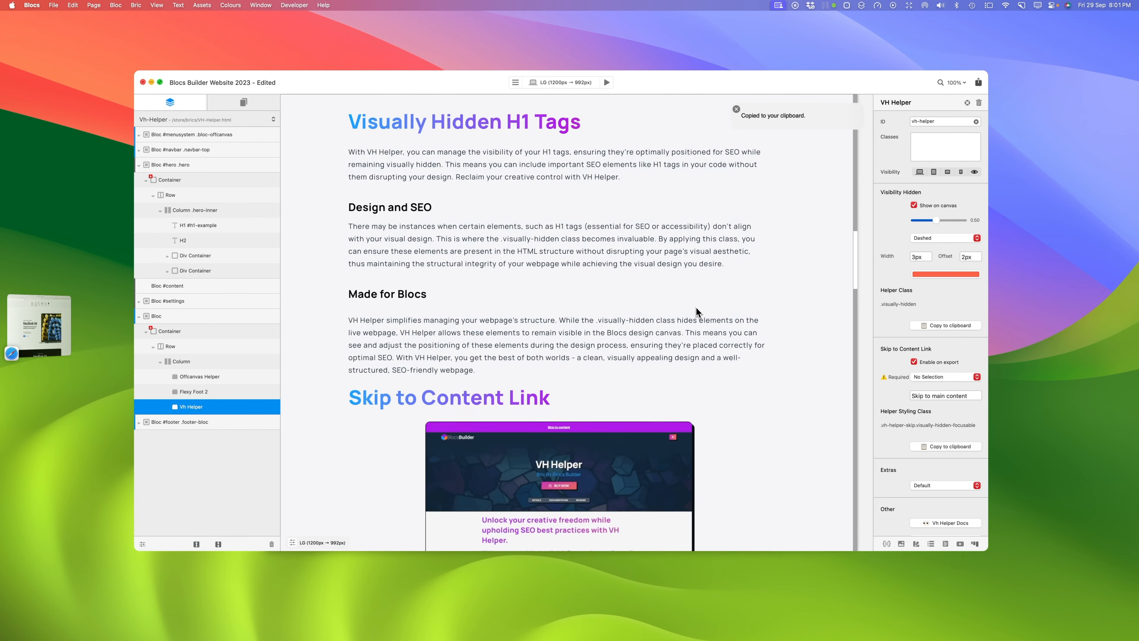
pyautogui.scroll(3, 697, 312)
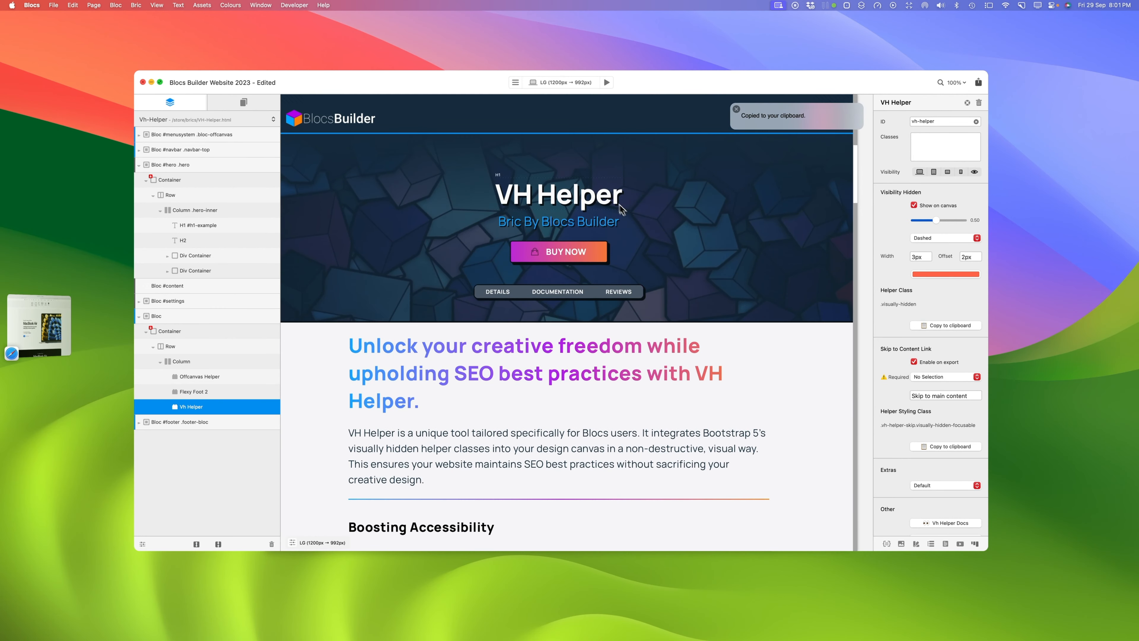
pyautogui.click(565, 195)
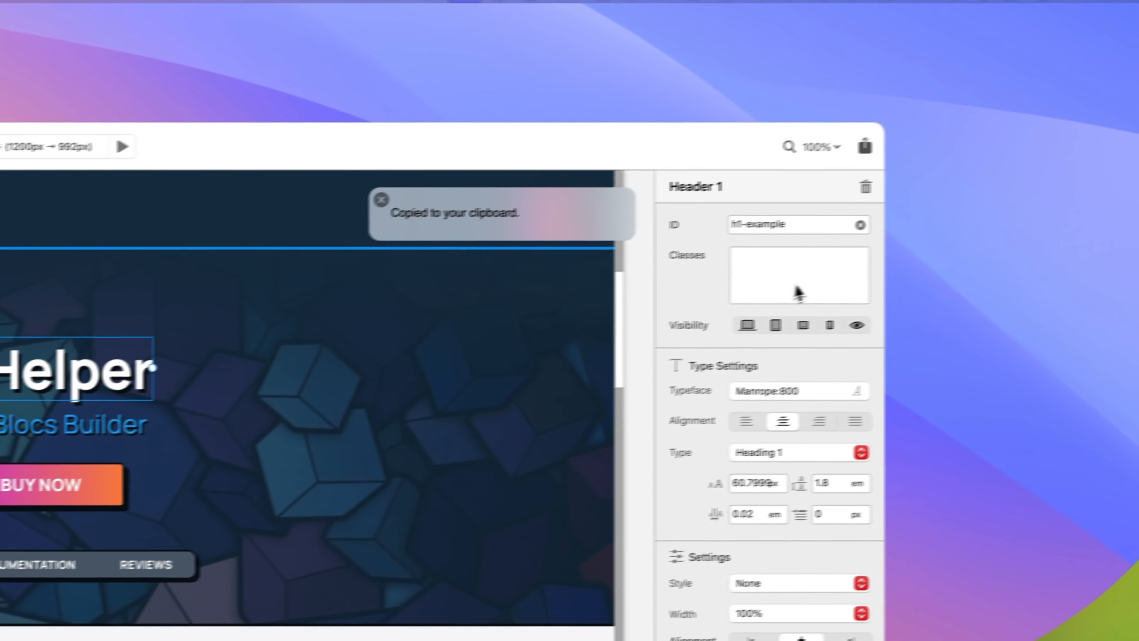
pyautogui.click(973, 261)
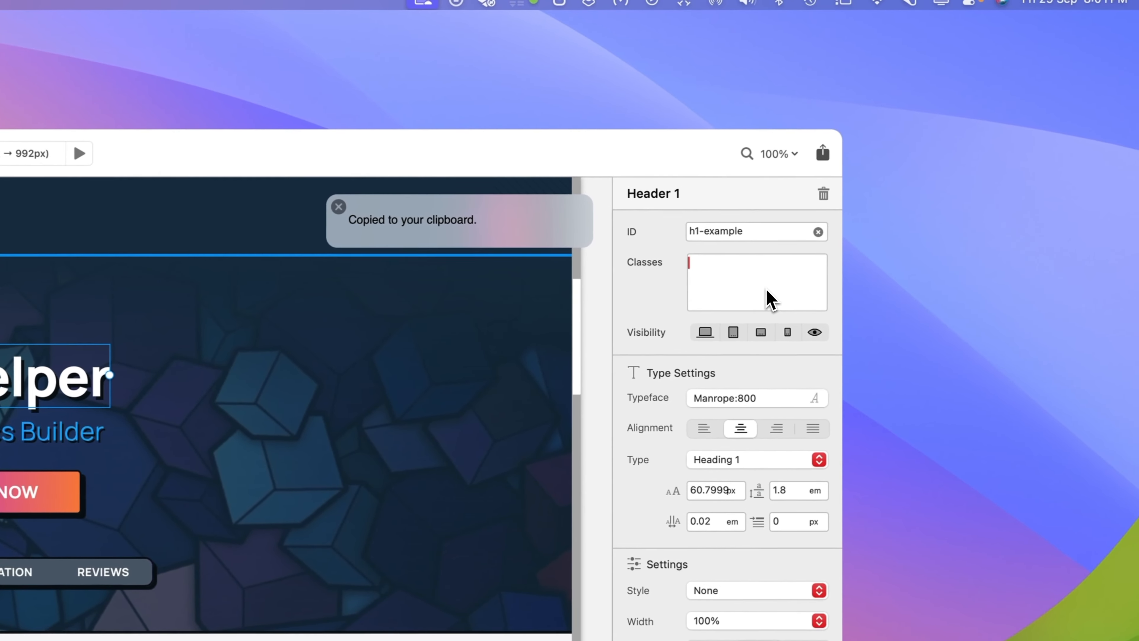
pyautogui.write('vi')
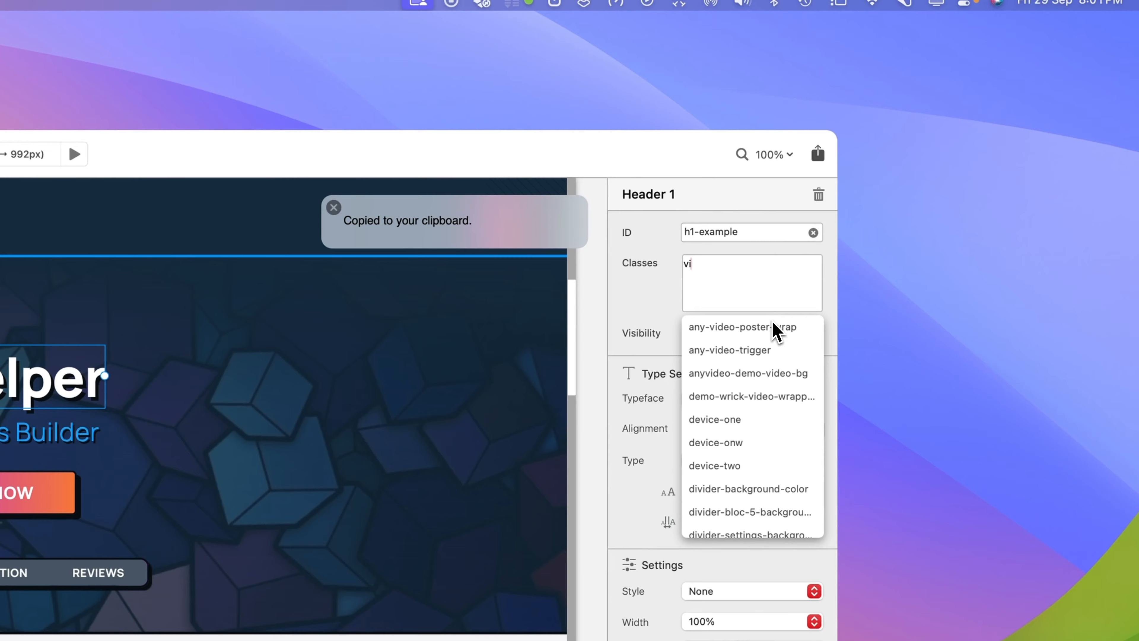
pyautogui.write('s')
pyautogui.click(746, 351)
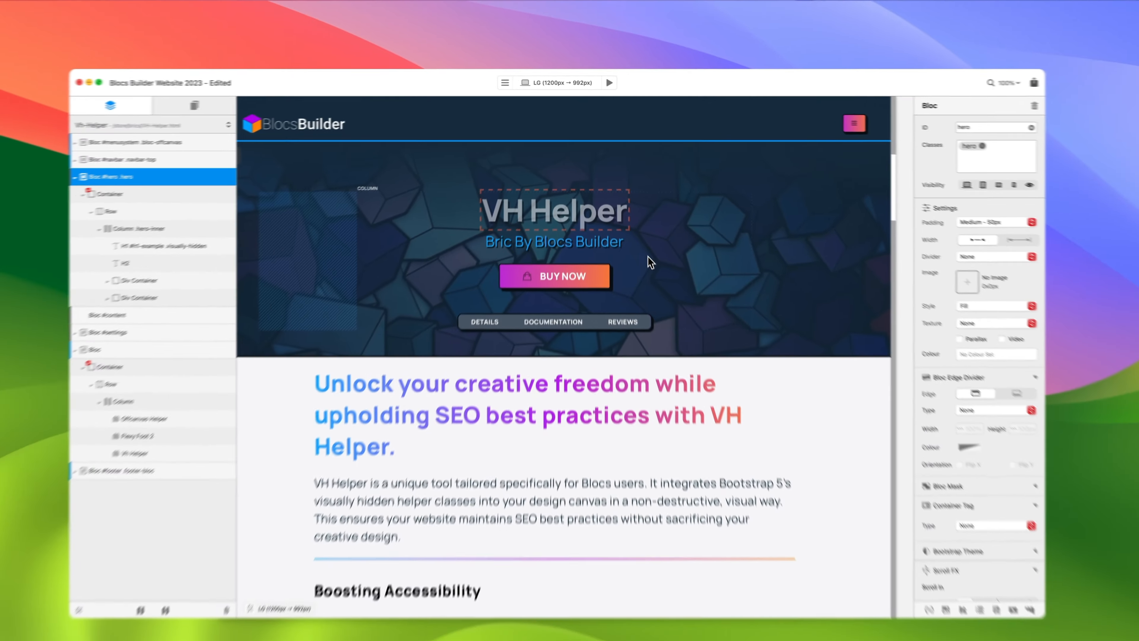
# Step: Select the VH Helper bric and toggle its Show on canvas option with the hero heading in view
pyautogui.scroll(-15, 799, 433)
pyautogui.scroll(-20, 692, 254)
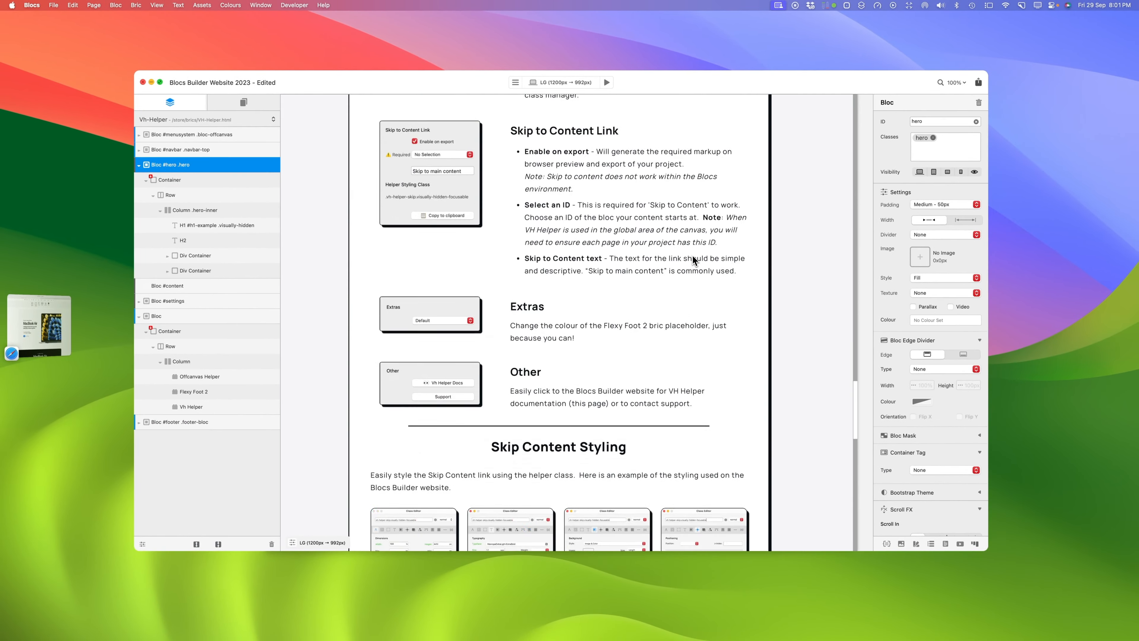
pyautogui.click(644, 386)
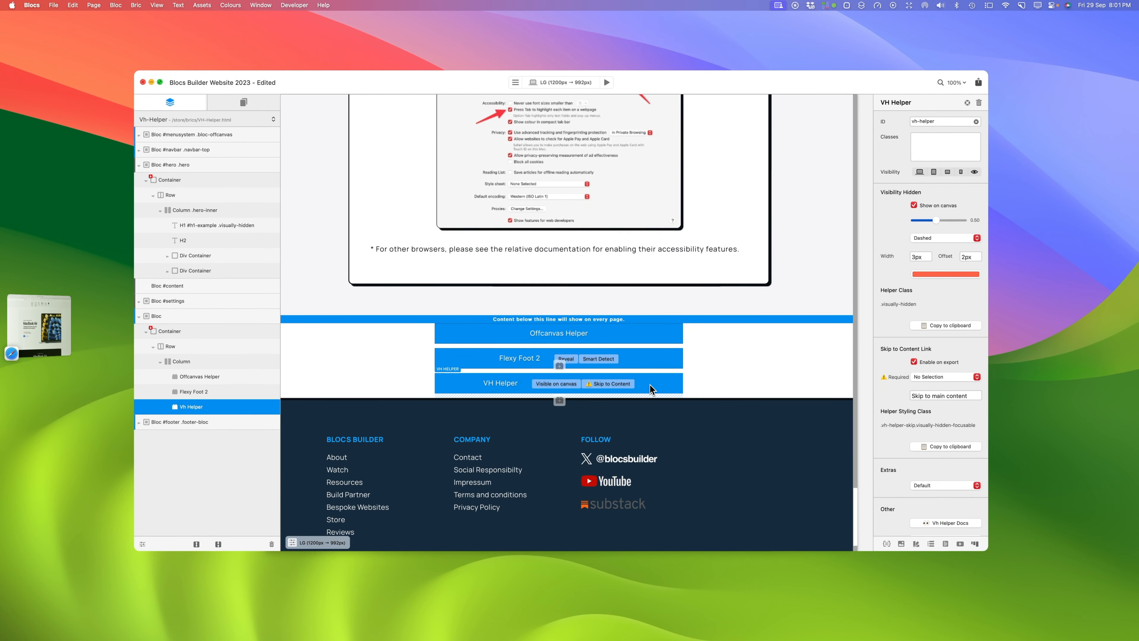
pyautogui.scroll(10, 770, 300)
pyautogui.scroll(20, 769, 300)
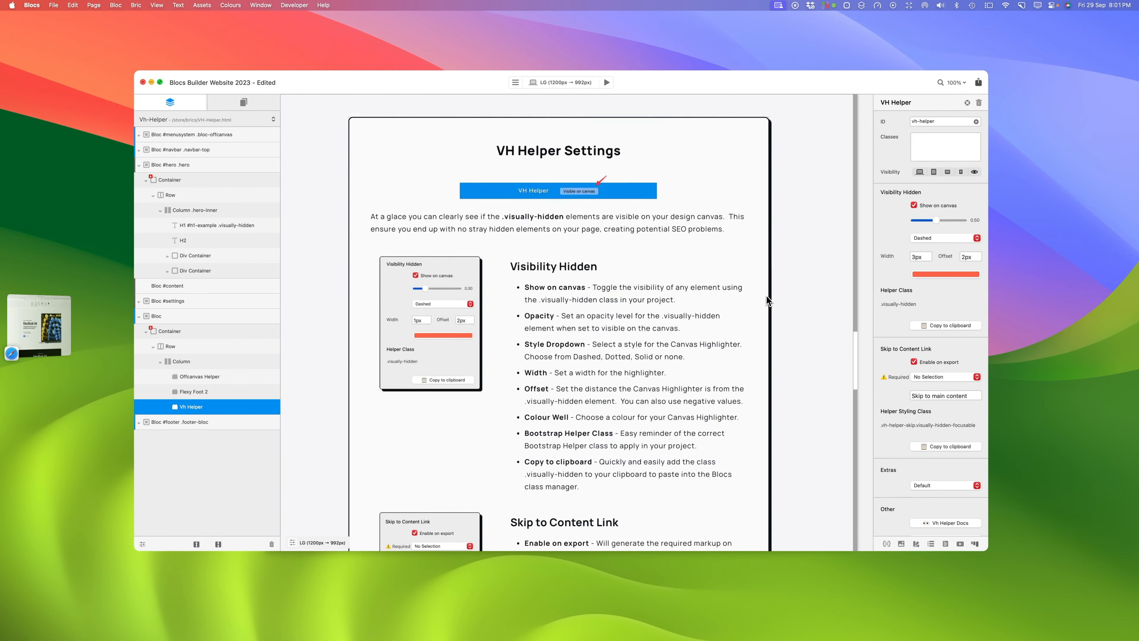
pyautogui.scroll(1, 767, 296)
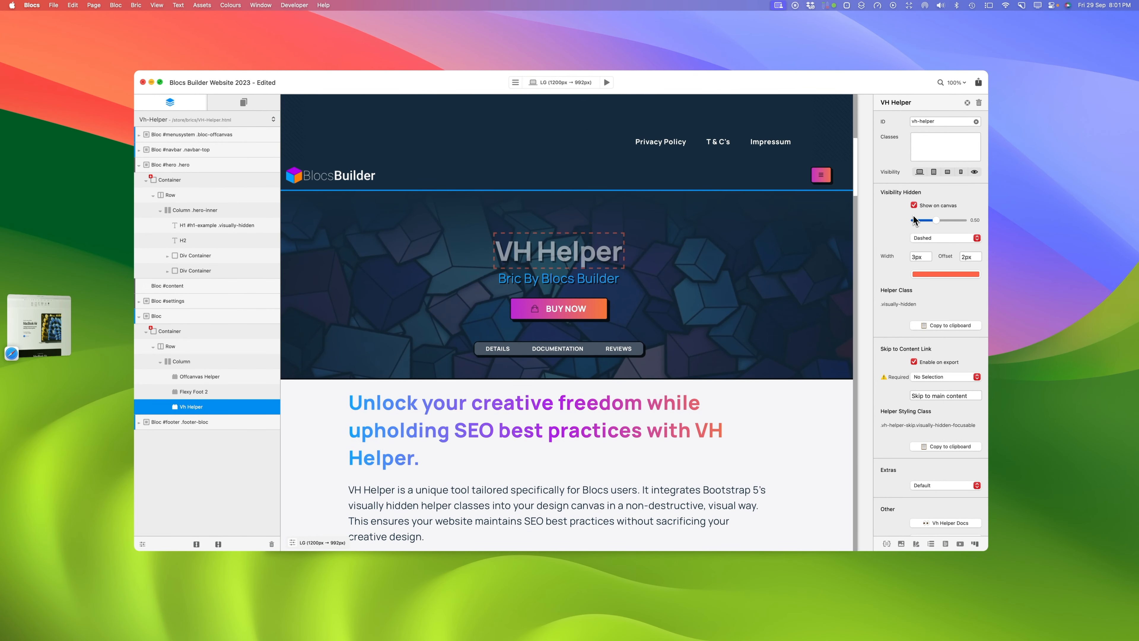
pyautogui.scroll(-2, 837, 224)
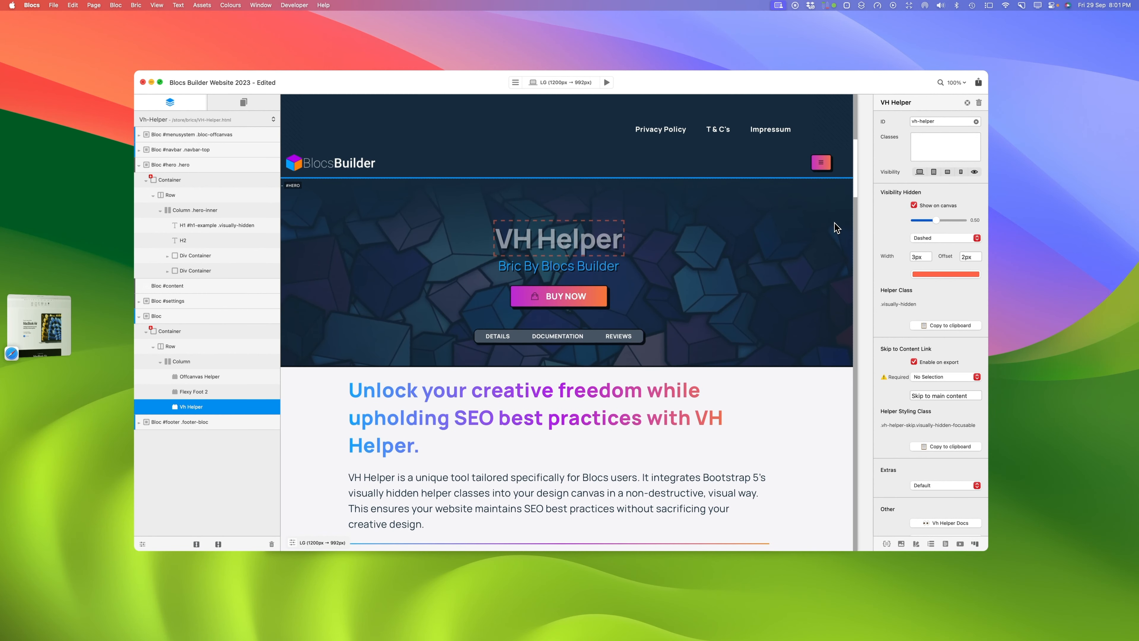
pyautogui.scroll(-1, 833, 222)
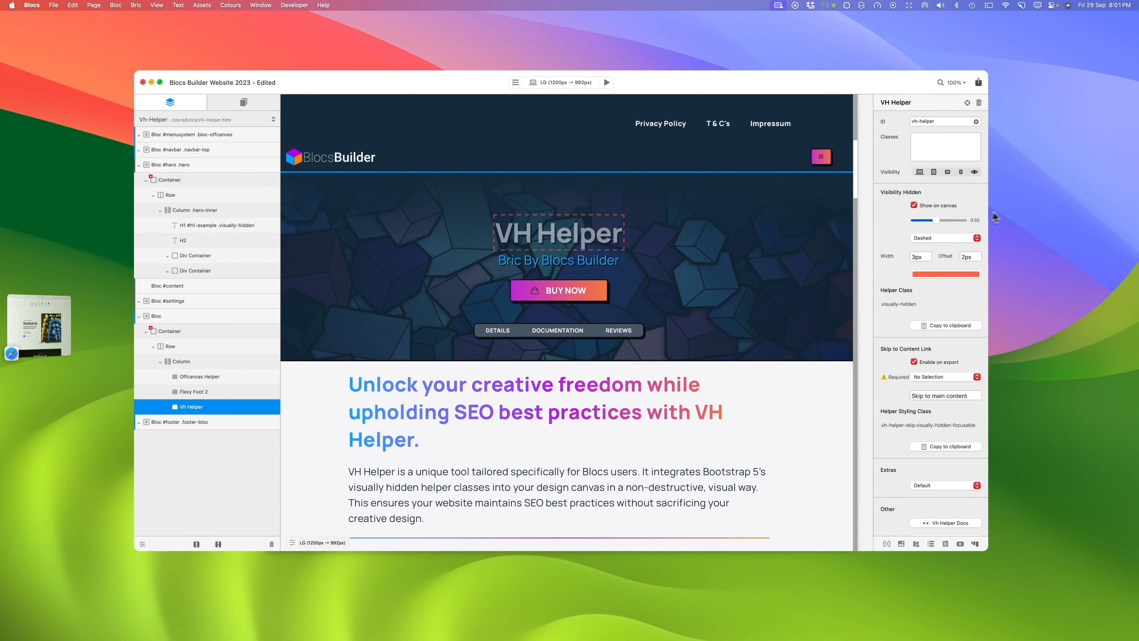
pyautogui.click(914, 206)
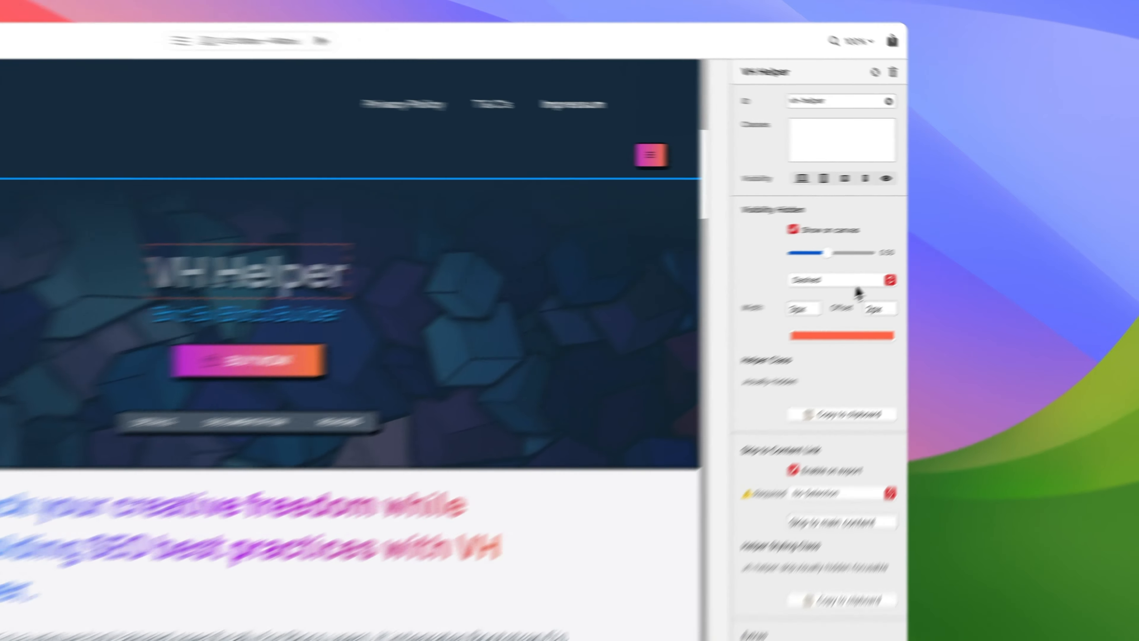
# Step: Try the Dottes and Solid outline styles for visually hidden elements and set the style back to Dashed
pyautogui.click(951, 238)
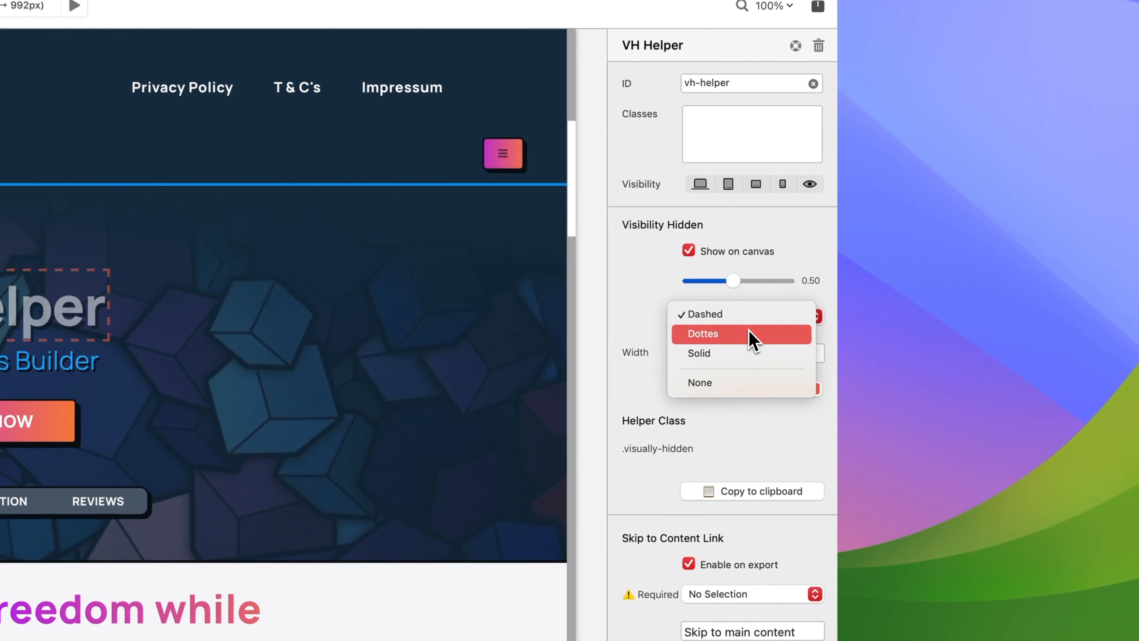
pyautogui.click(754, 334)
pyautogui.click(727, 318)
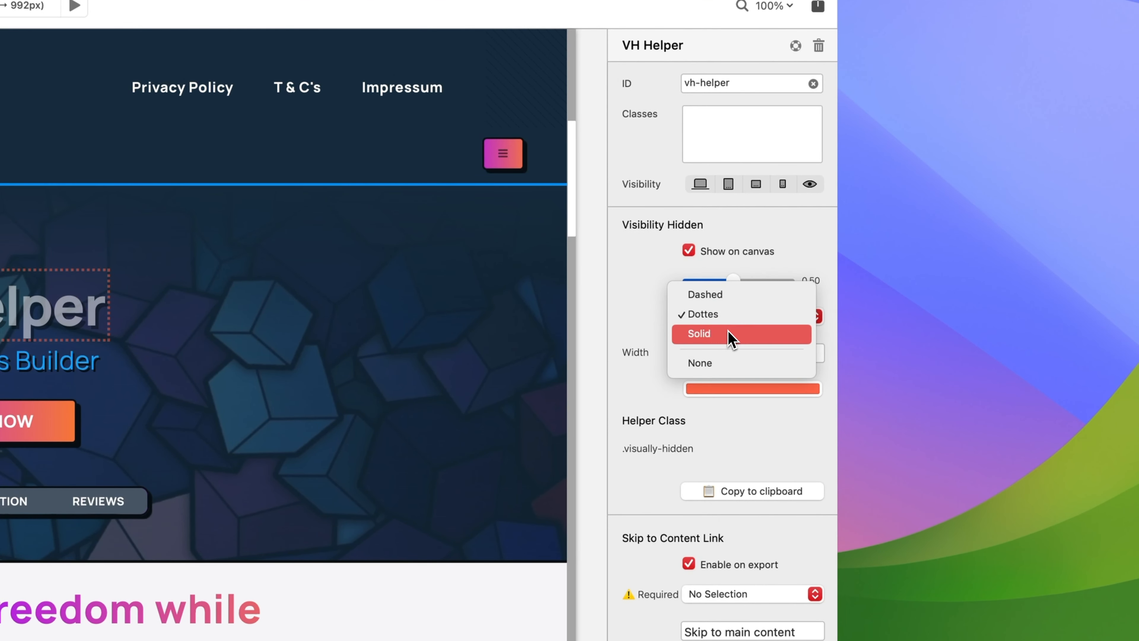
pyautogui.click(731, 338)
pyautogui.click(720, 325)
pyautogui.click(731, 274)
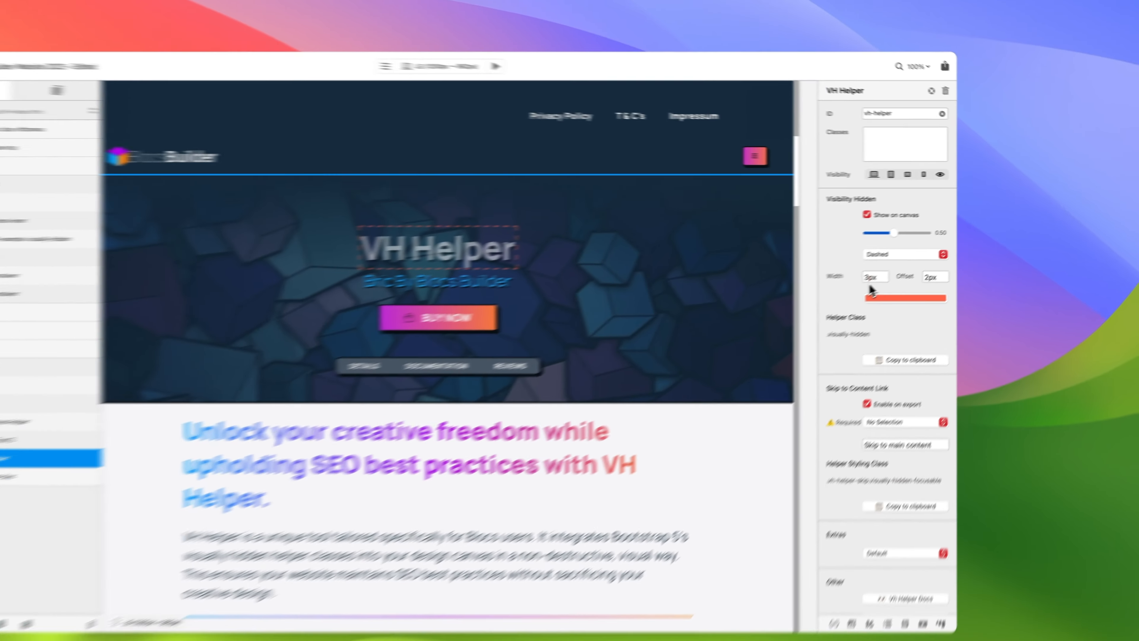
# Step: Set the hidden-element outline's width to 5px and try an offset of 50px before reducing it
pyautogui.press('BackSpace')
pyautogui.write('4')
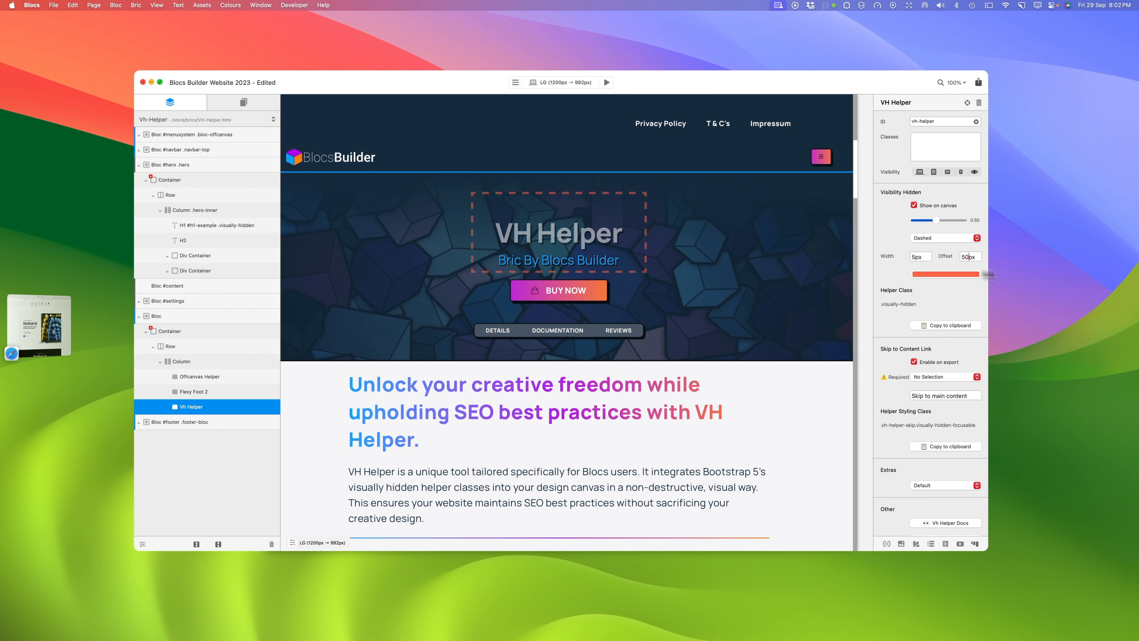
pyautogui.press('BackSpace')
# Step: Change the hidden-element outline colour to yellow-green and slightly raise the opacity of hidden elements on the canvas
pyautogui.click(963, 275)
pyautogui.moveTo(983, 332); pyautogui.dragTo(992, 349)
pyautogui.click(884, 228)
pyautogui.moveTo(937, 223)
pyautogui.mouseDown()
pyautogui.moveTo(929, 223)
pyautogui.moveTo(960, 224)
pyautogui.moveTo(919, 227)
pyautogui.moveTo(948, 223)
pyautogui.mouseUp()
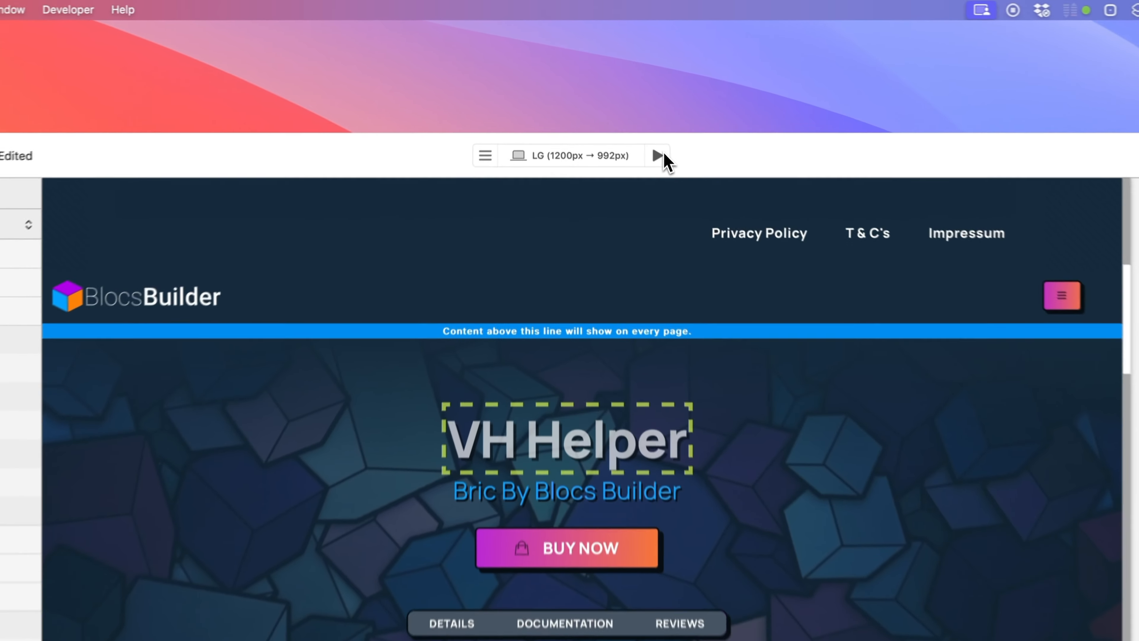
# Step: Preview the VH Helper page and check how its hero section renders
pyautogui.click(614, 91)
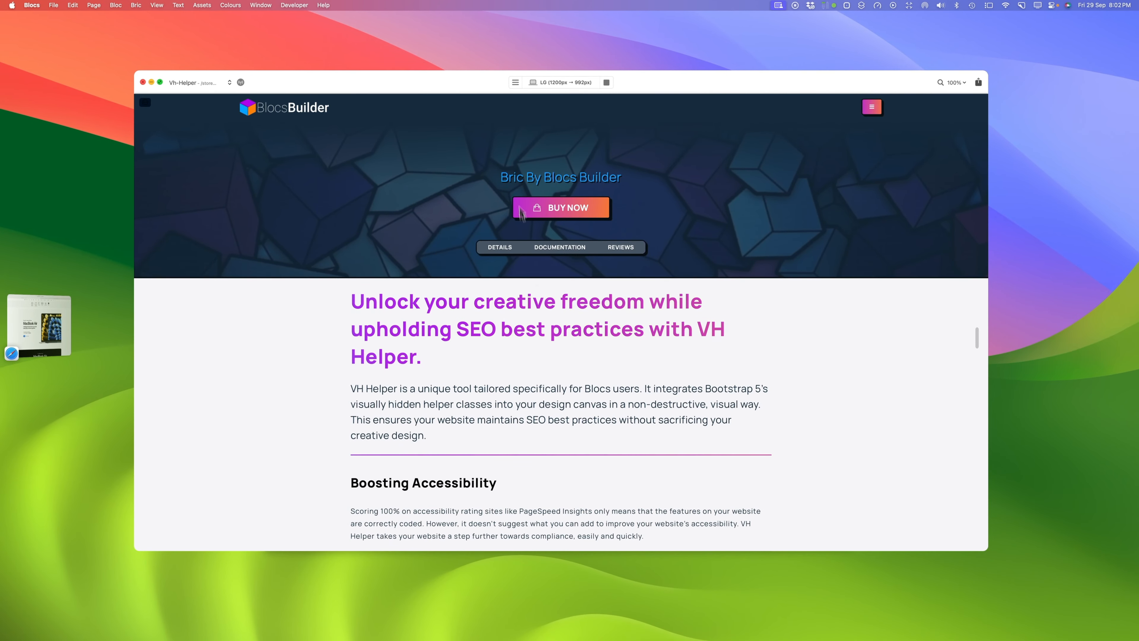
pyautogui.scroll(-3, 598, 323)
pyautogui.scroll(3, 607, 366)
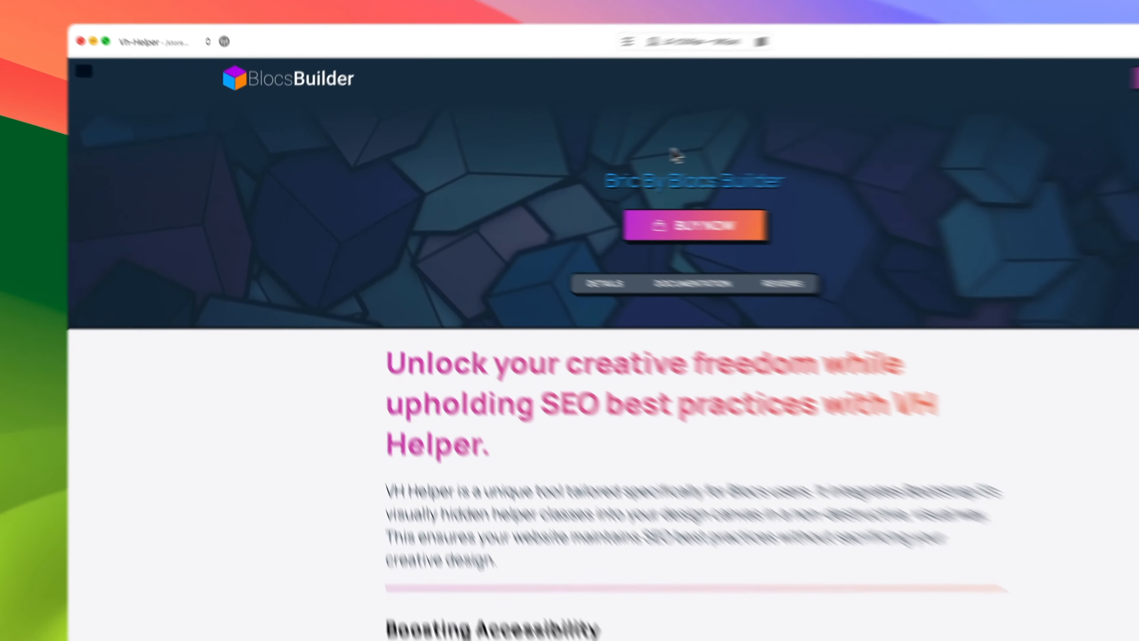
# Step: Inspect the previewed hero's "Bric By Blocs Builder" heading and select the h1 element with class visually-hidden in the page markup
pyautogui.rightClick(677, 157)
pyautogui.click(699, 192)
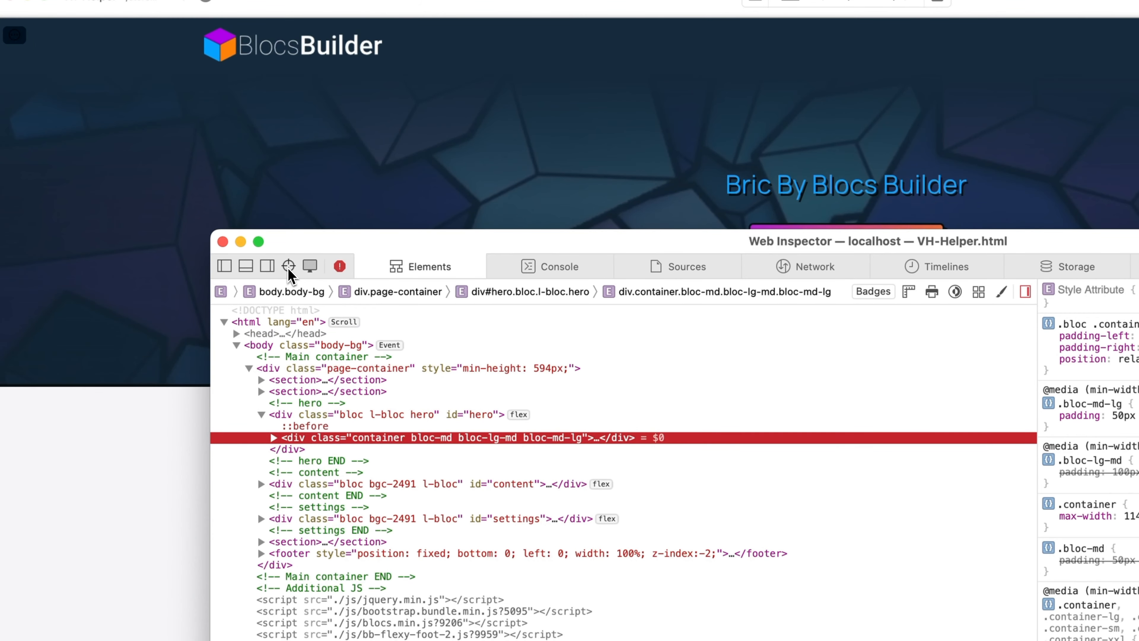
pyautogui.click(288, 266)
pyautogui.click(824, 202)
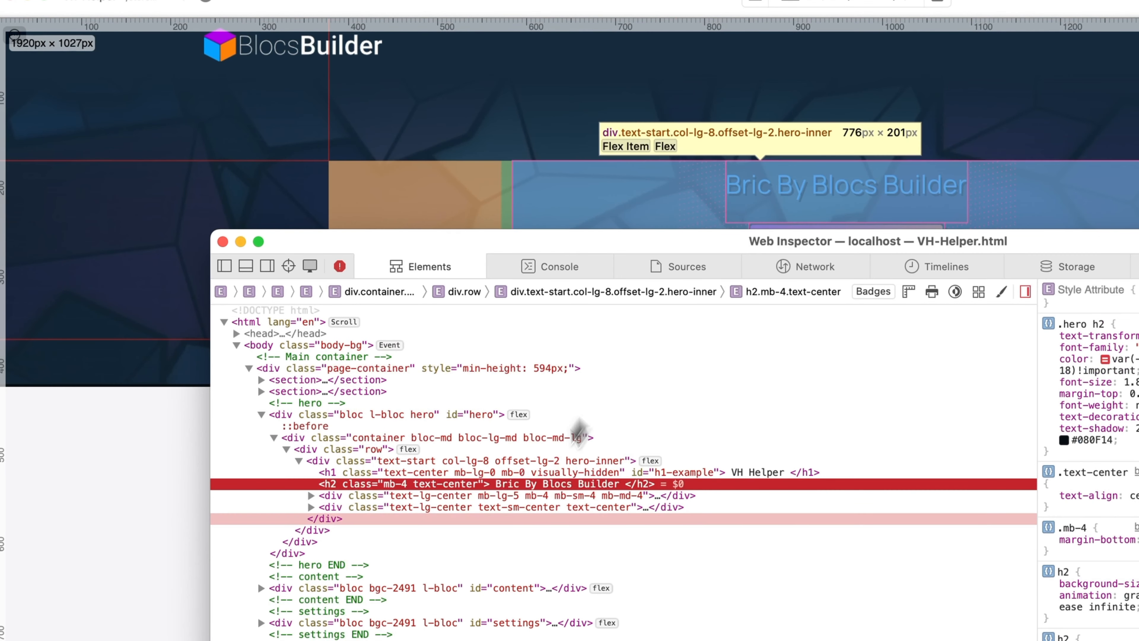
pyautogui.click(392, 475)
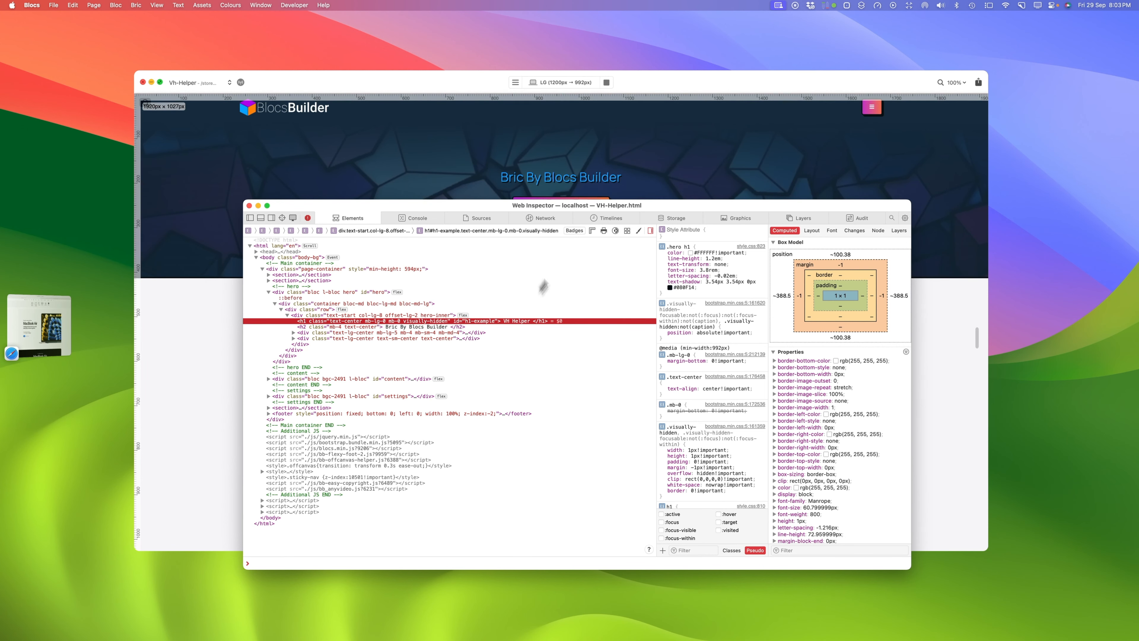
# Step: Close the markup inspector, end the page preview and remove the visually-hidden class from the hero's H1
pyautogui.moveTo(628, 205); pyautogui.dragTo(636, 262)
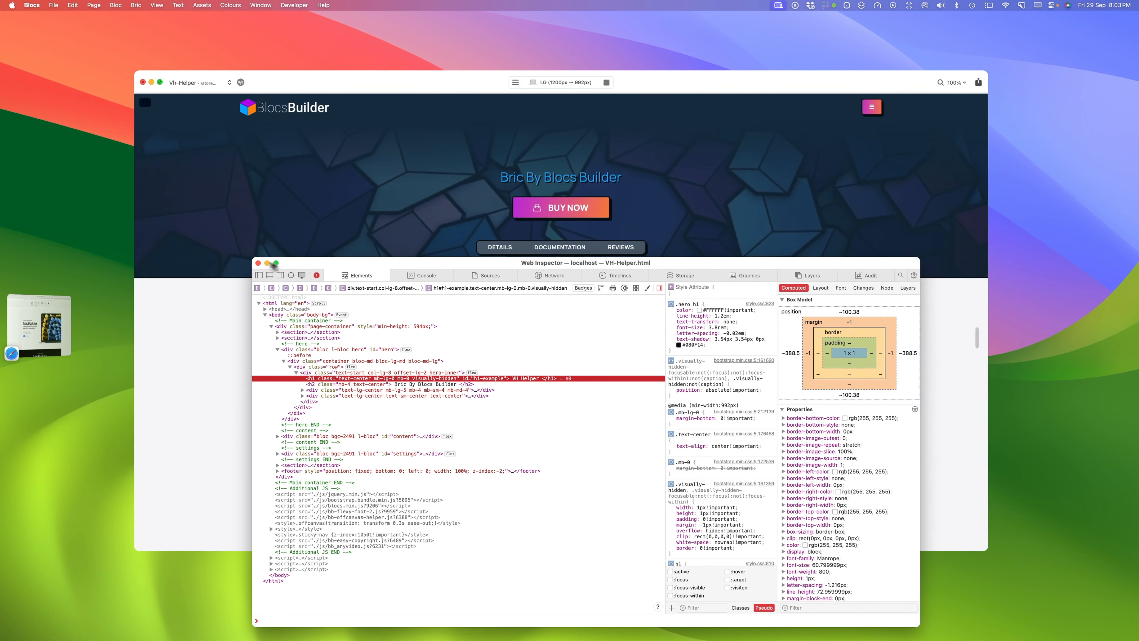
pyautogui.click(258, 264)
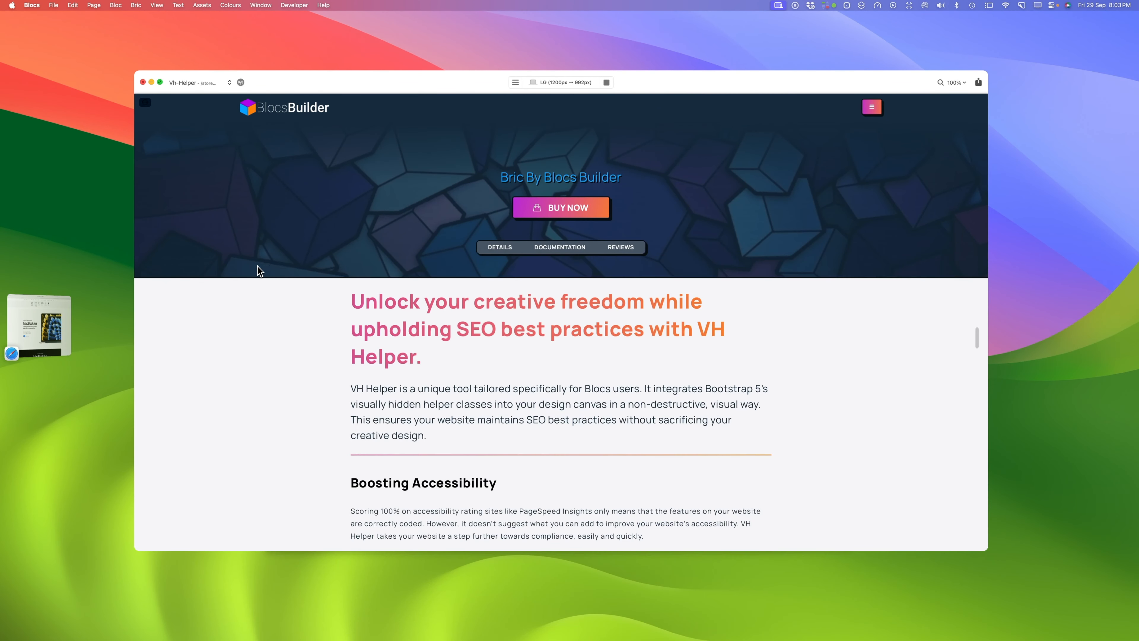
pyautogui.click(608, 83)
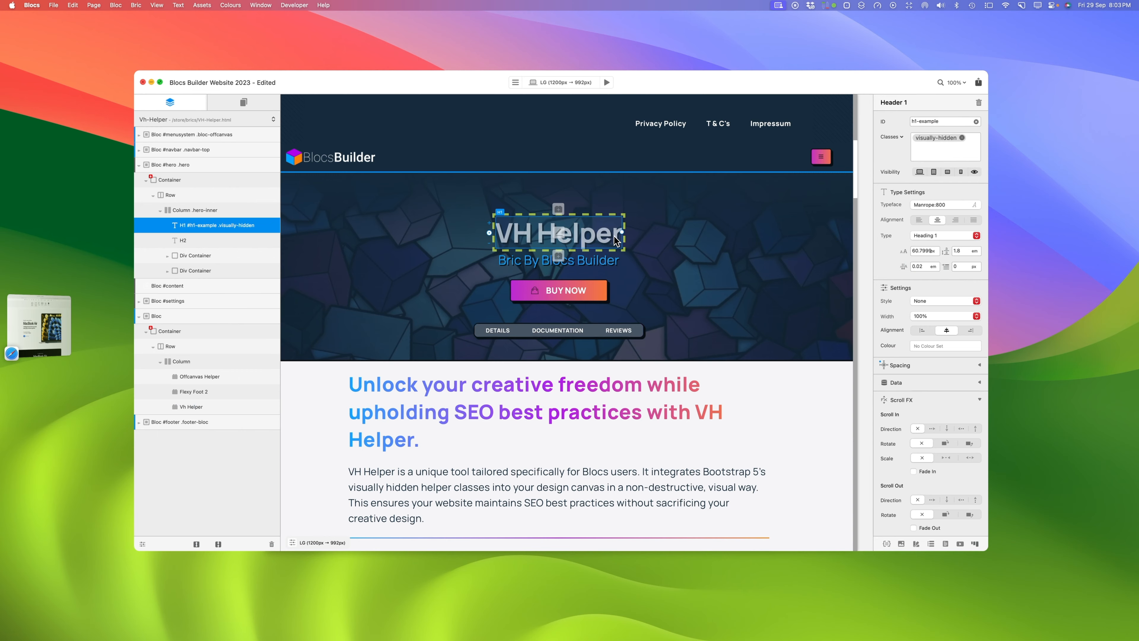
pyautogui.click(963, 137)
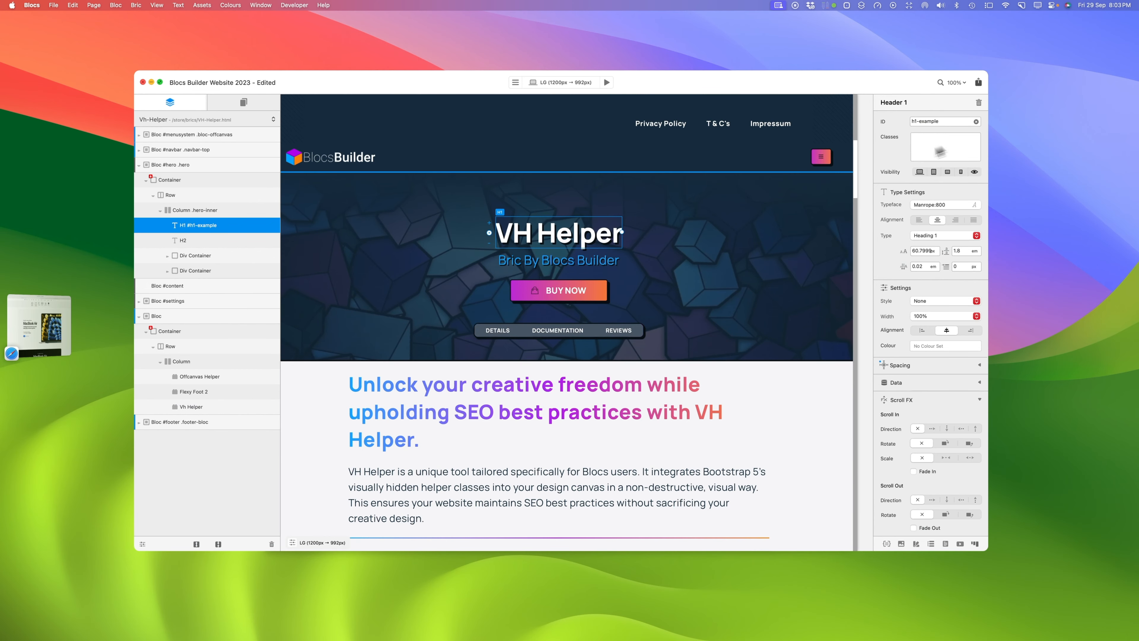
# Step: Select the VH Helper bric in the page's global area and bring its Skip to Content Link settings into view
pyautogui.scroll(-12, 680, 339)
pyautogui.scroll(-20, 678, 344)
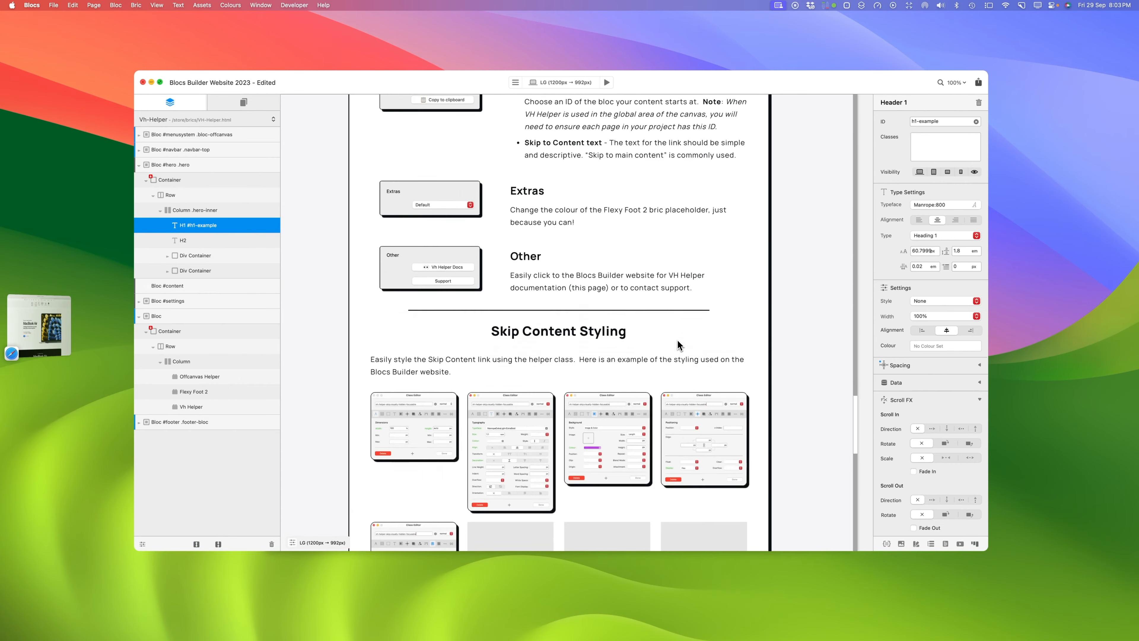
pyautogui.scroll(-15, 677, 341)
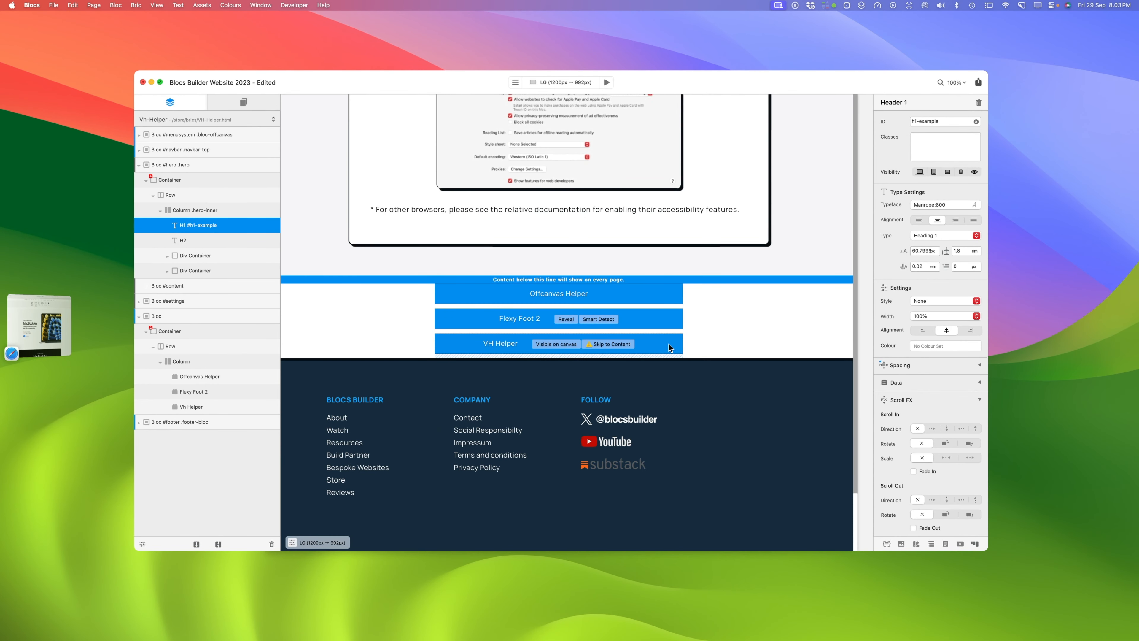
pyautogui.click(668, 348)
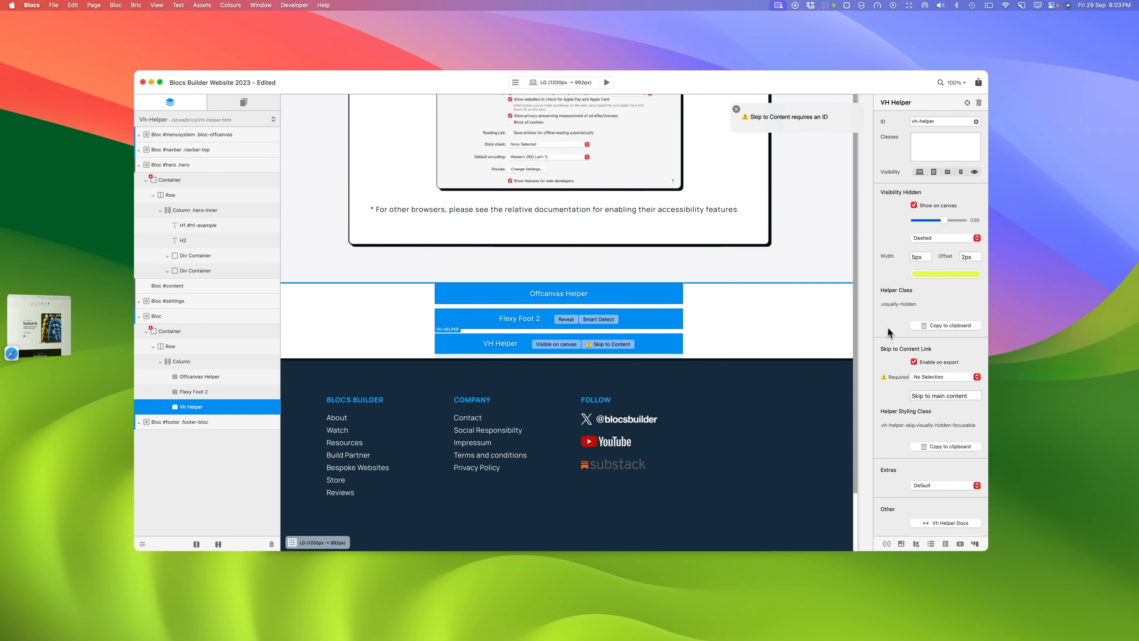
pyautogui.scroll(-3, 659, 389)
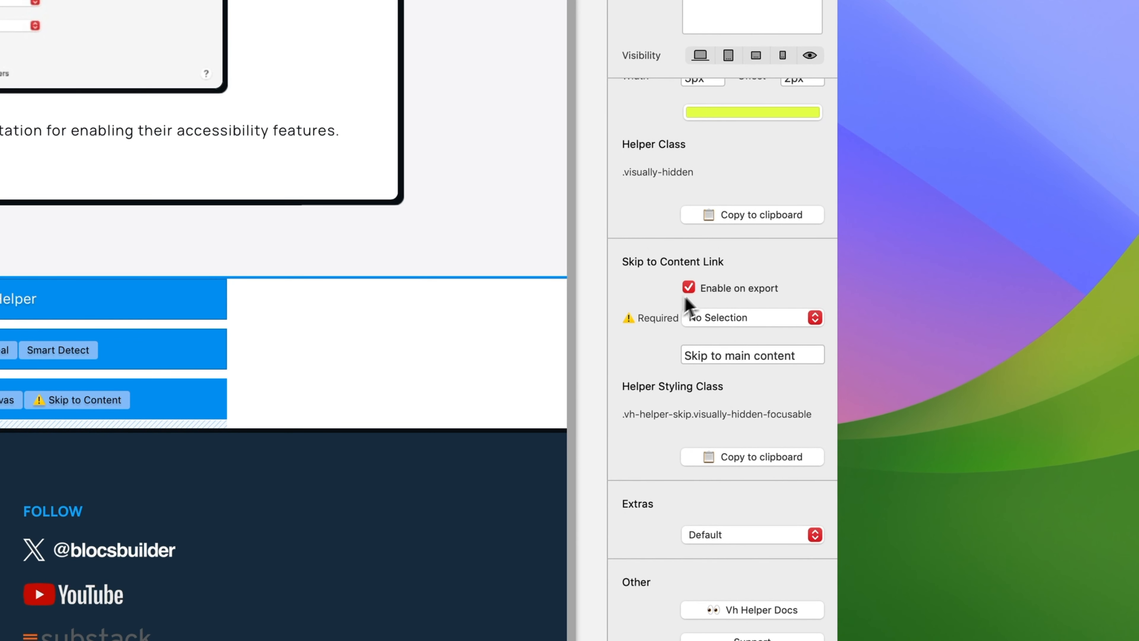
pyautogui.scroll(-1, 706, 298)
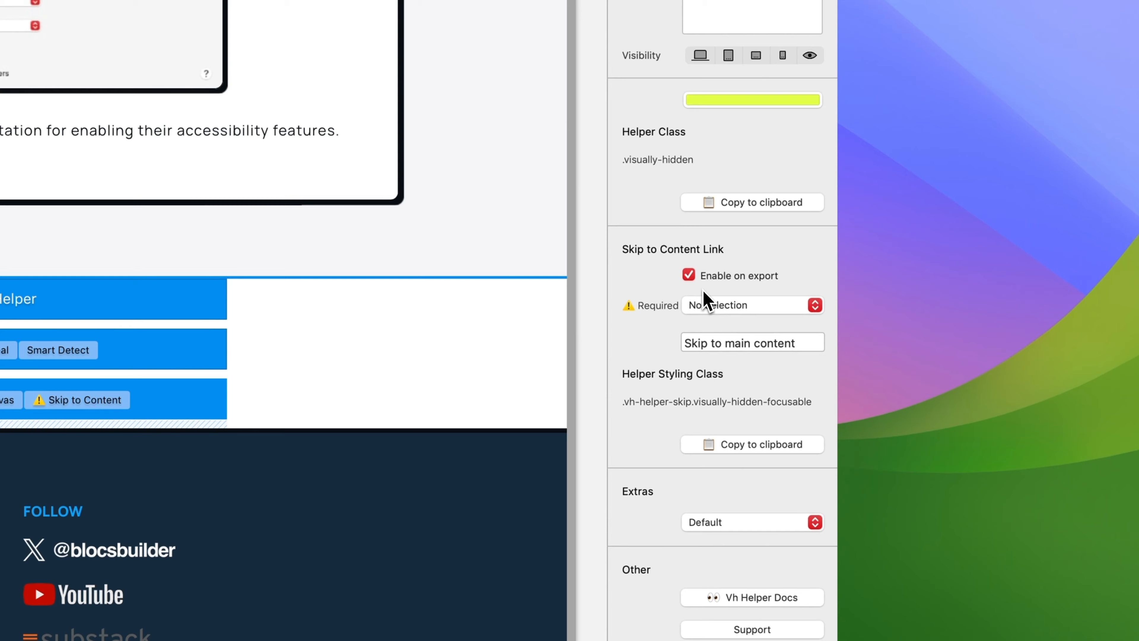
pyautogui.scroll(-1, 731, 282)
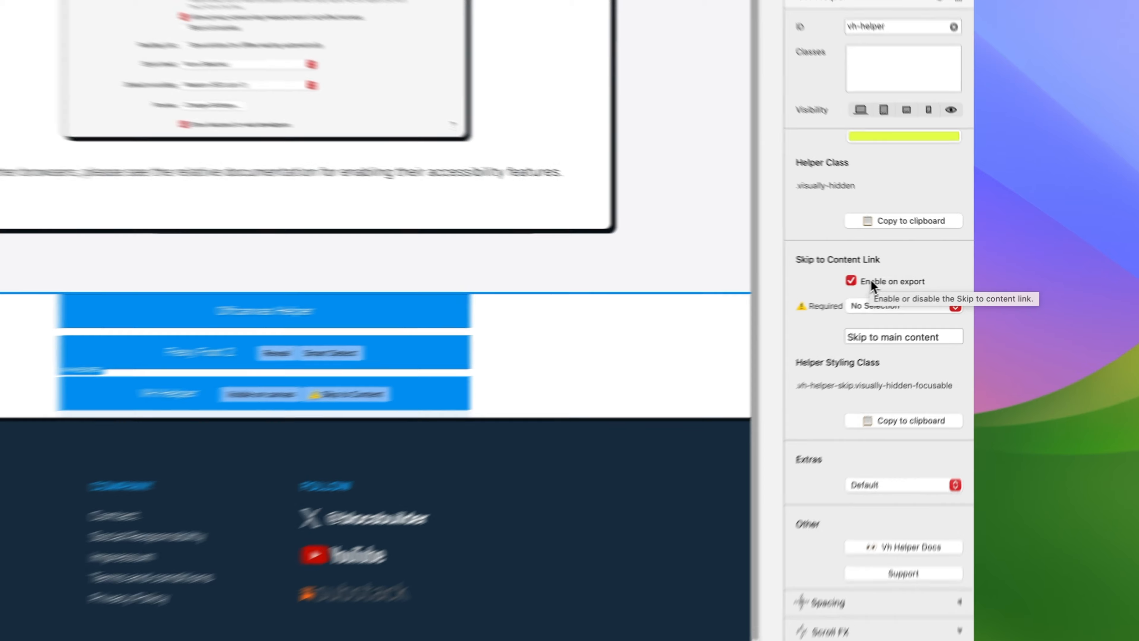
# Step: Disable the Skip to Content link on export and enable it again
pyautogui.click(926, 276)
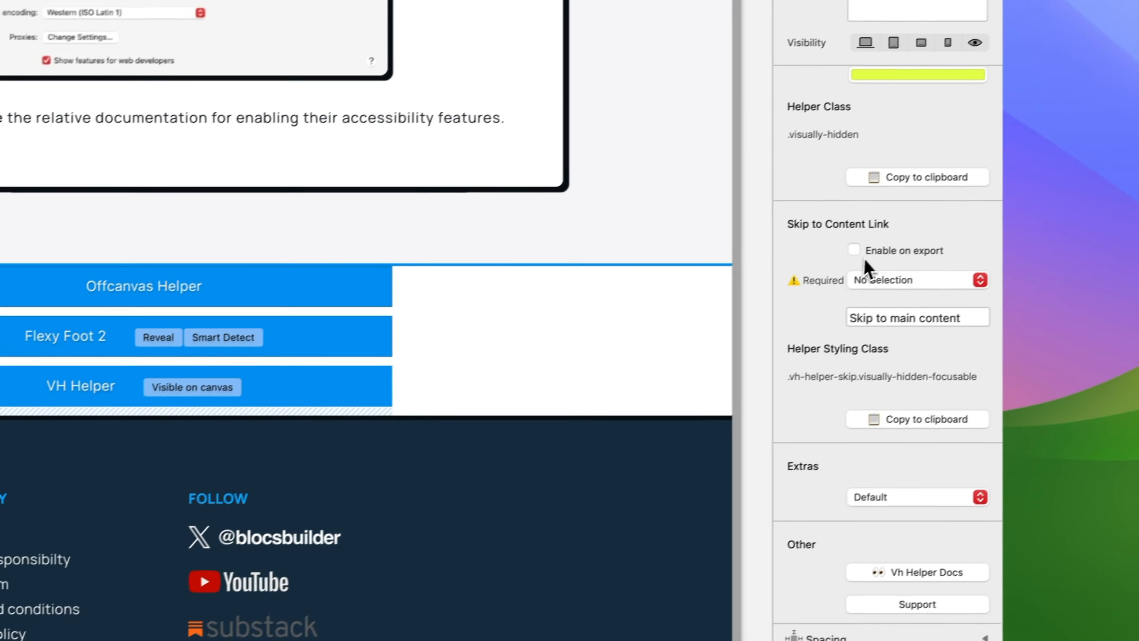
pyautogui.click(1017, 174)
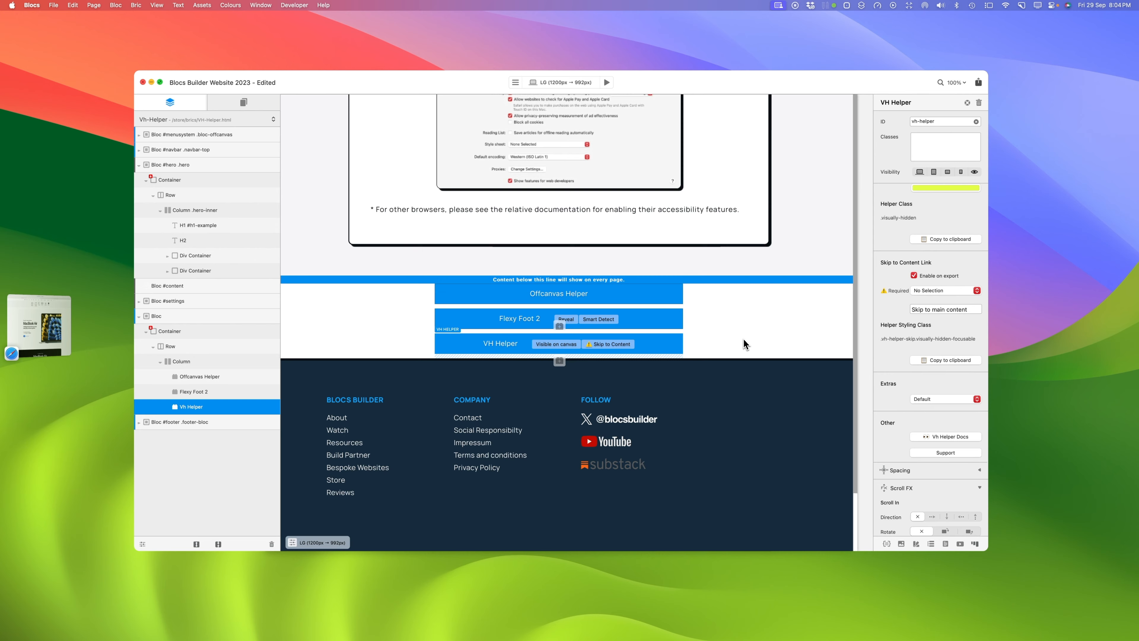
# Step: Set the required target ID of the Skip to Content link to #content
pyautogui.scroll(10, 743, 339)
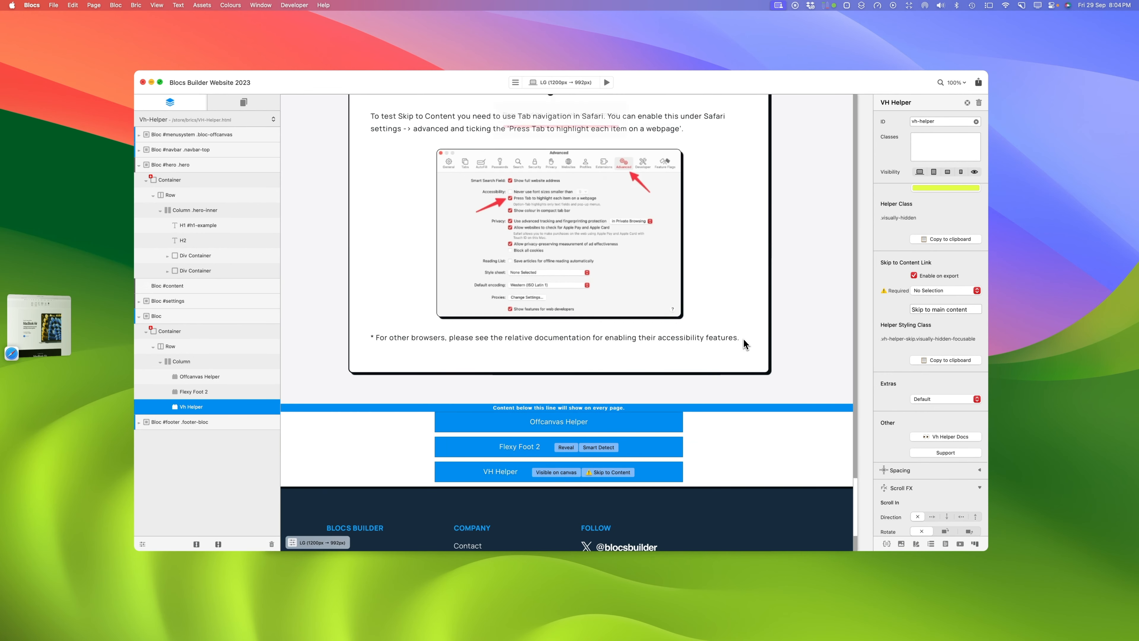
pyautogui.scroll(-10, 743, 341)
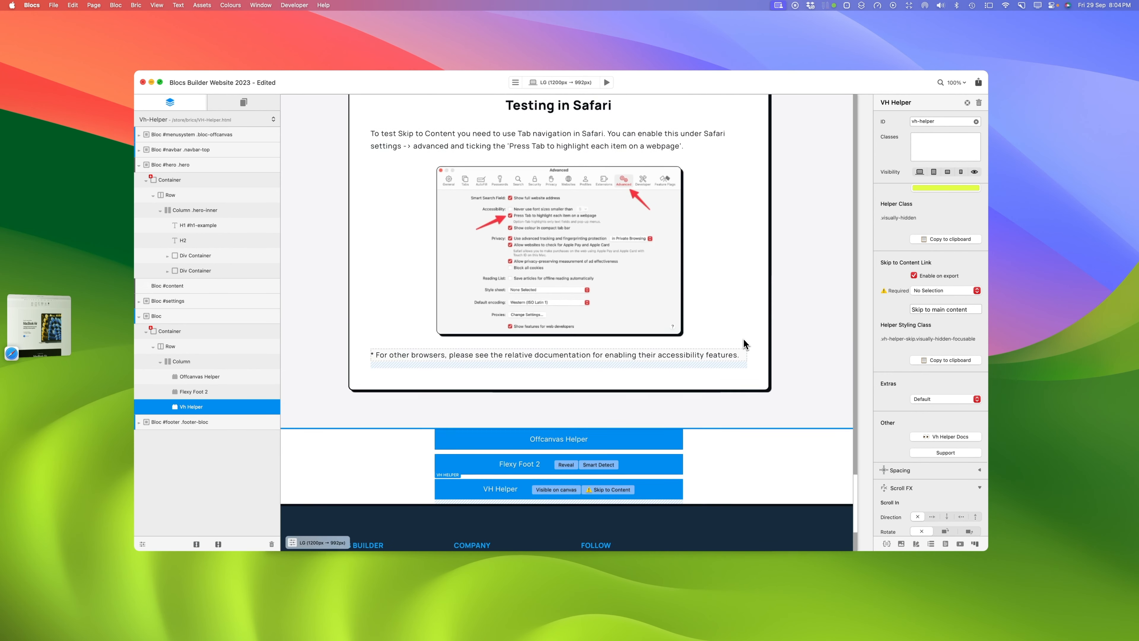
pyautogui.scroll(-1, 727, 340)
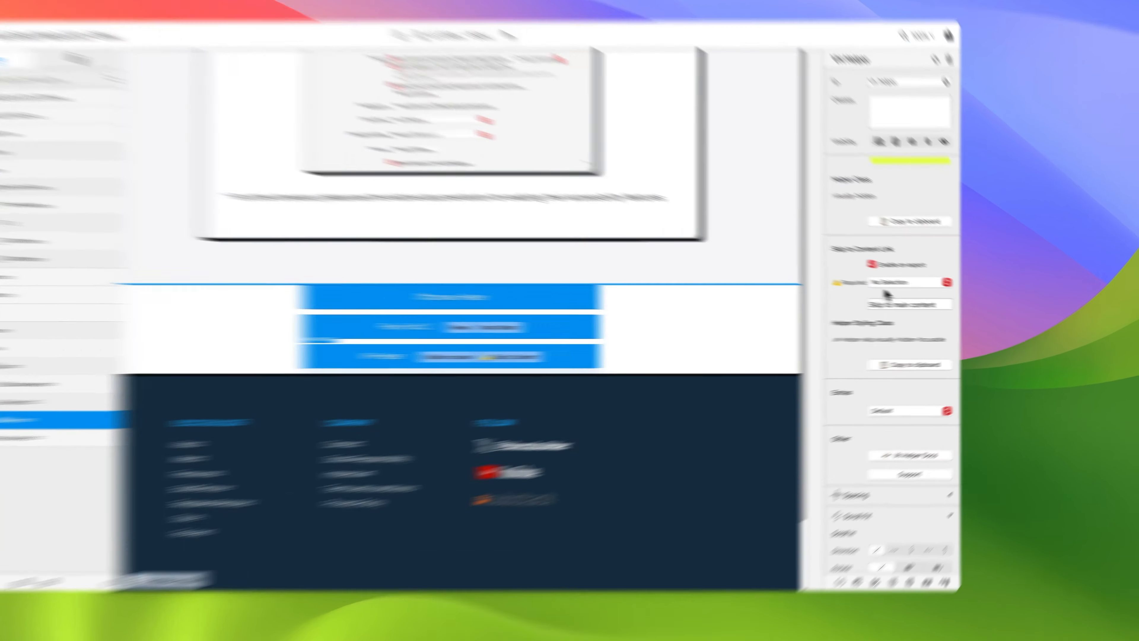
pyautogui.click(892, 283)
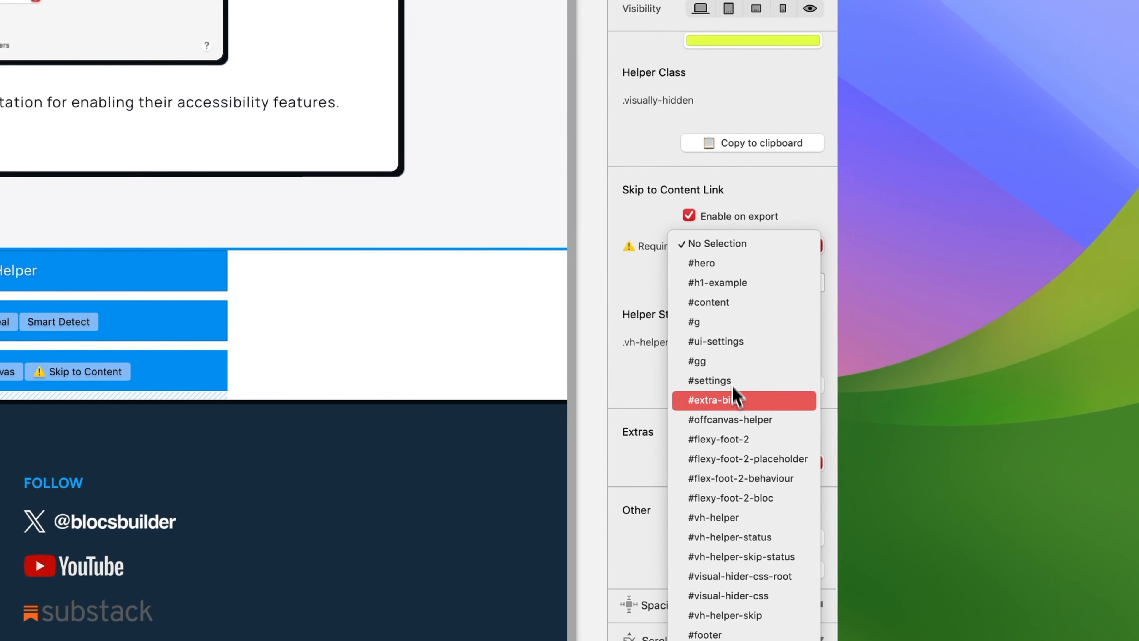
pyautogui.click(729, 302)
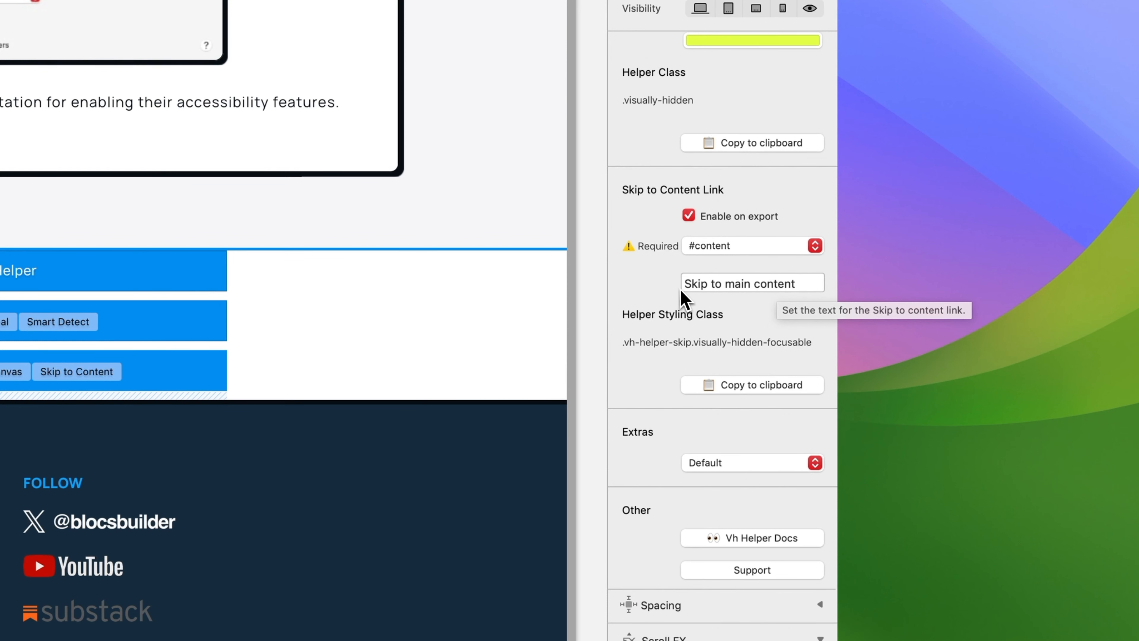
pyautogui.scroll(-2, 691, 283)
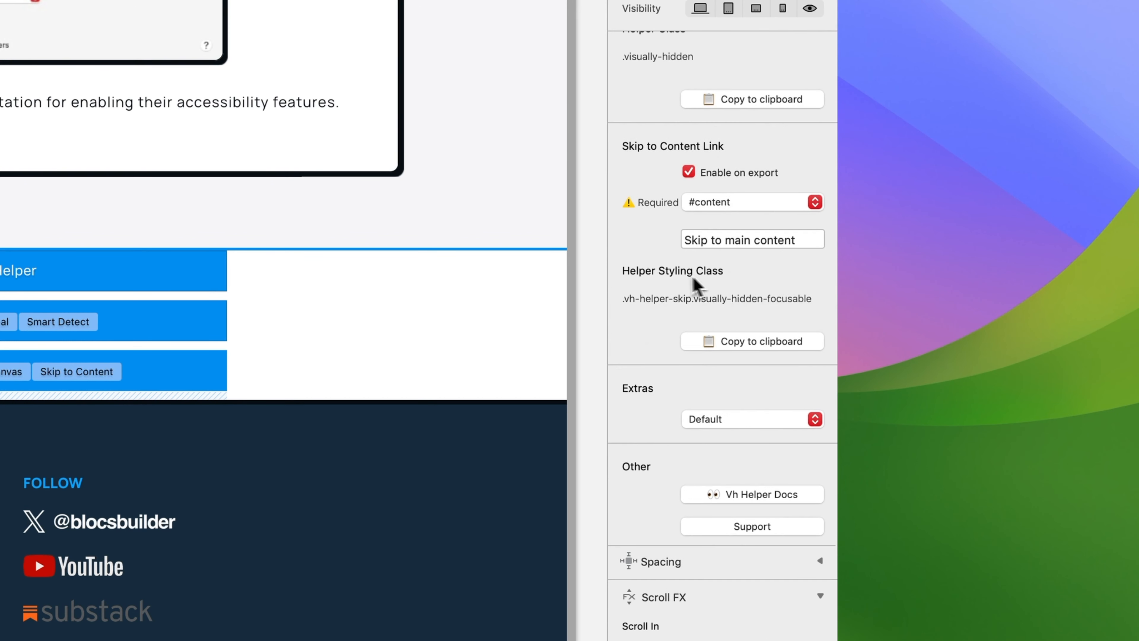
pyautogui.scroll(-1, 663, 279)
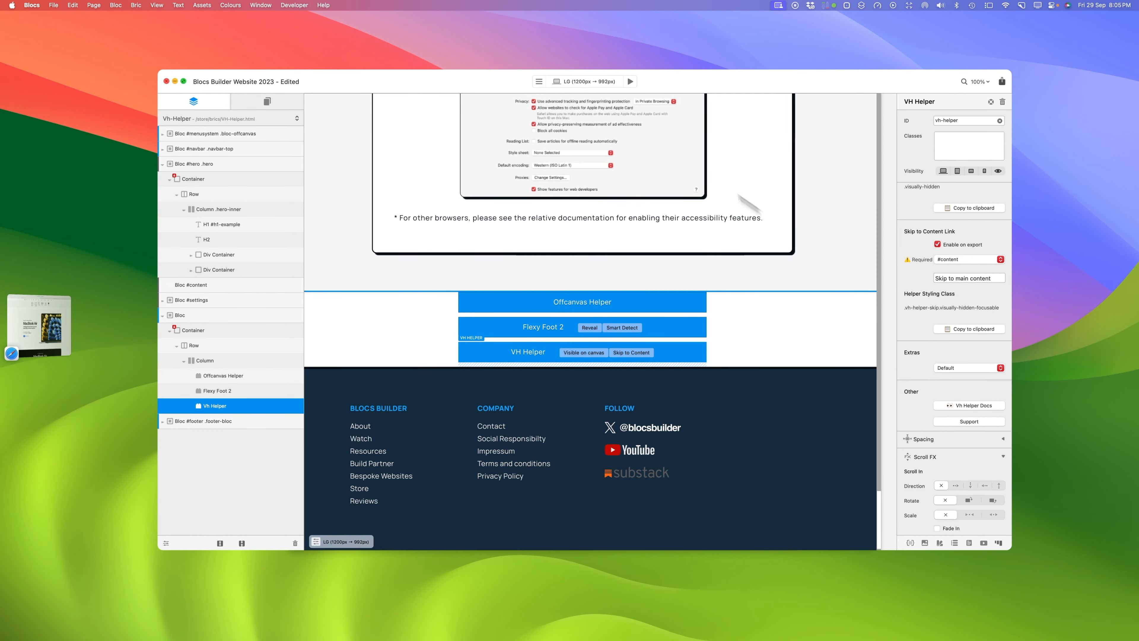
# Step: Preview the site, switch to Safari and show the top of the served VH Helper page
pyautogui.click(631, 81)
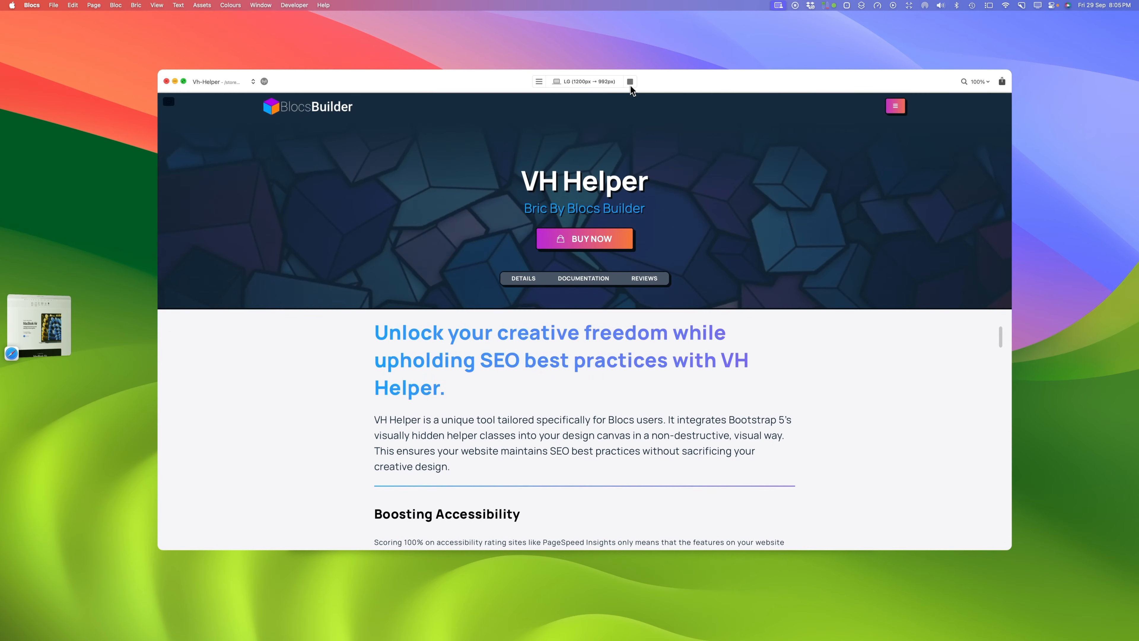
pyautogui.click(39, 325)
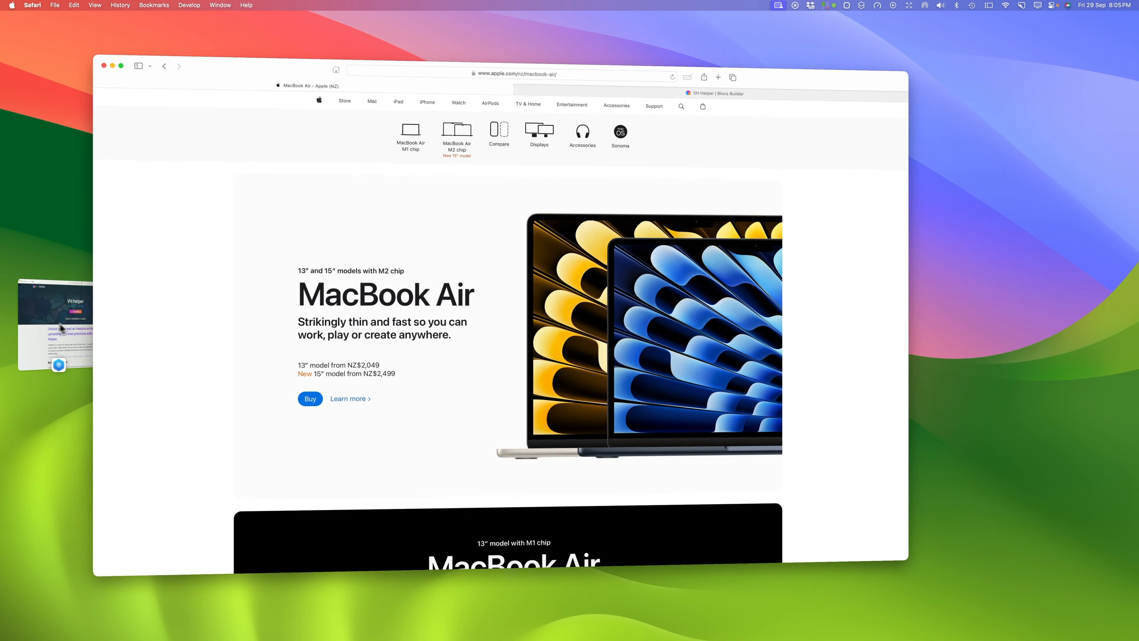
pyautogui.click(831, 65)
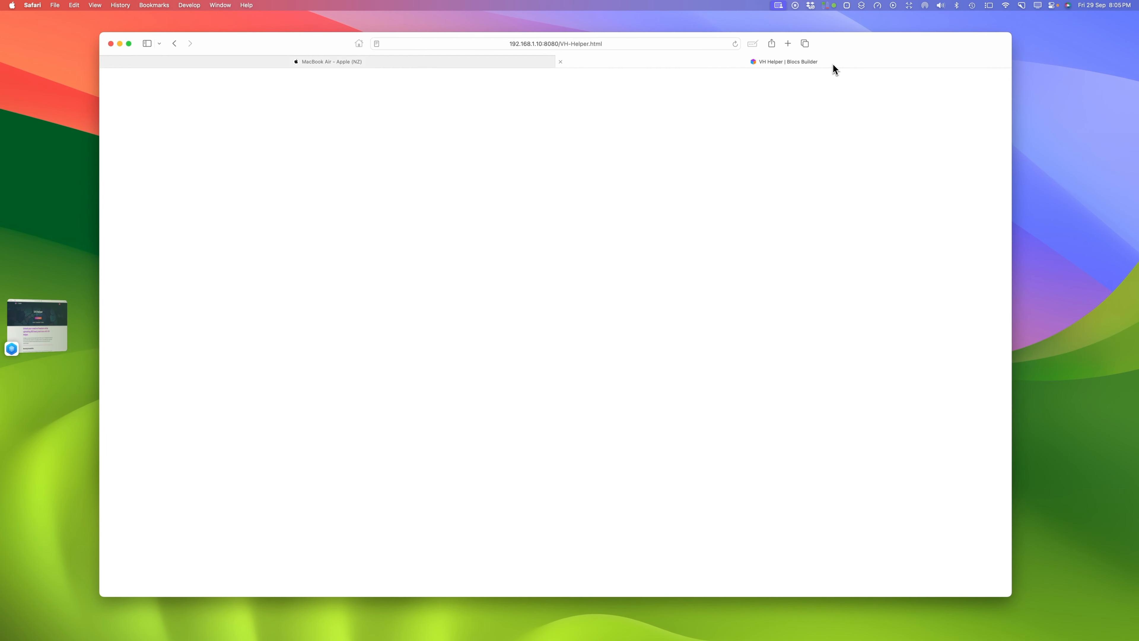
pyautogui.scroll(15, 722, 165)
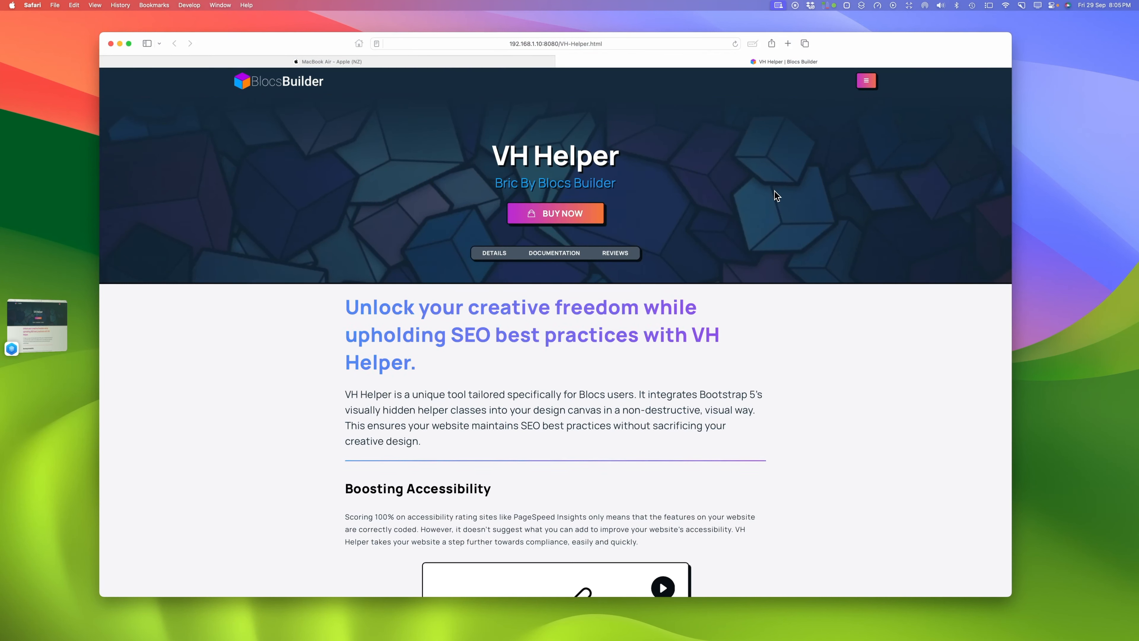
# Step: Bring up the "Skip to main content" link with keyboard focus and follow it to the content section
pyautogui.press('super+l')
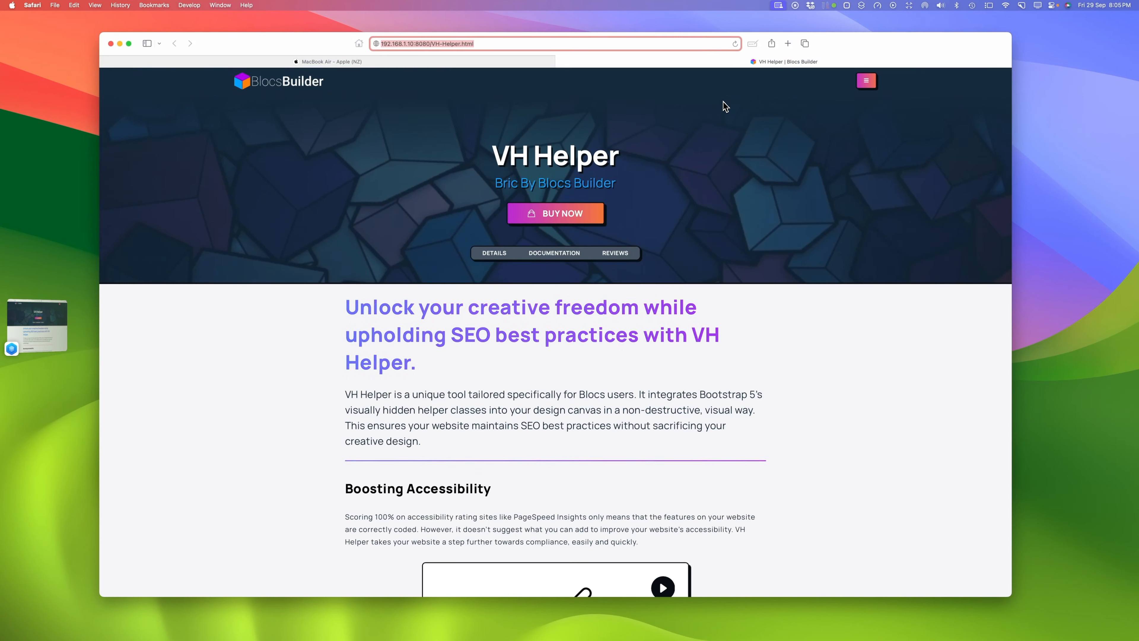
pyautogui.press('Tab')
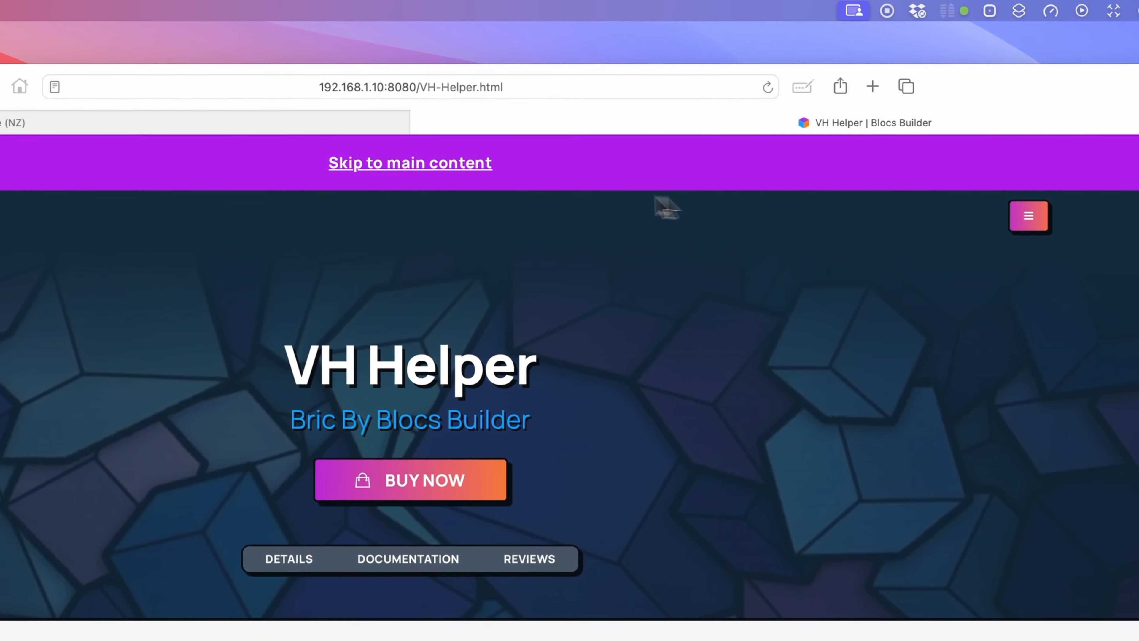
pyautogui.click(431, 171)
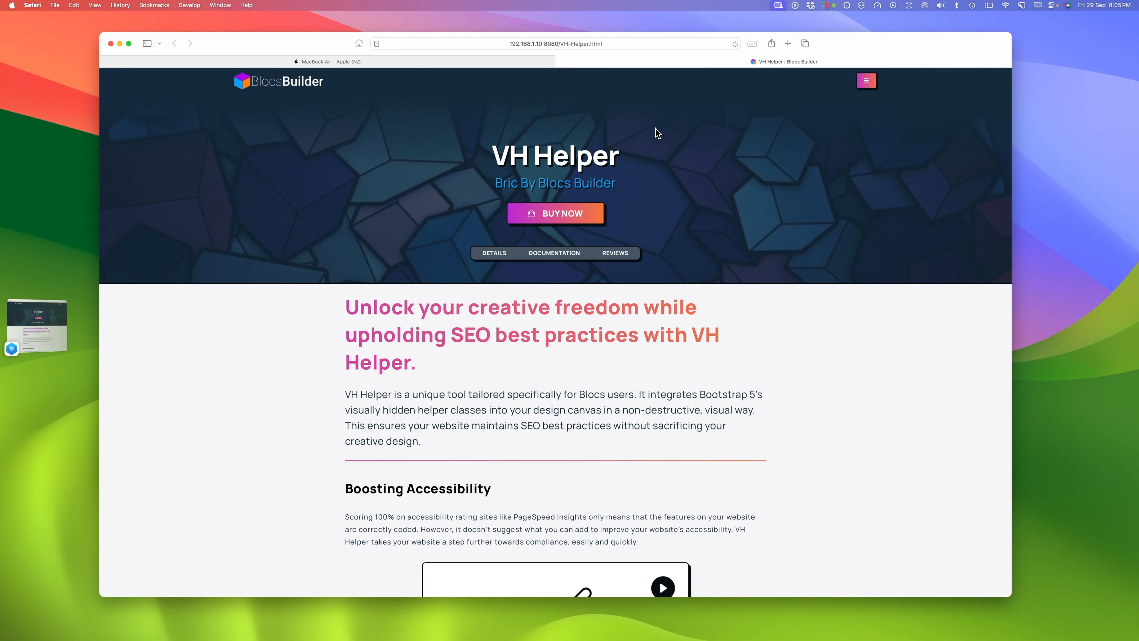
pyautogui.press('Tab')
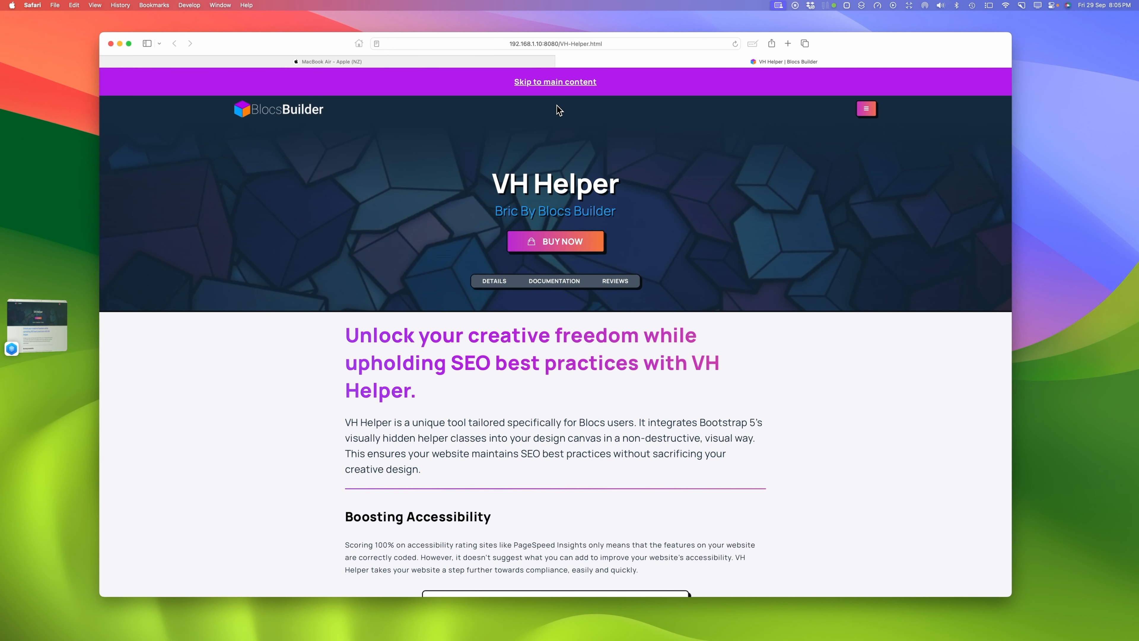
pyautogui.press('Return')
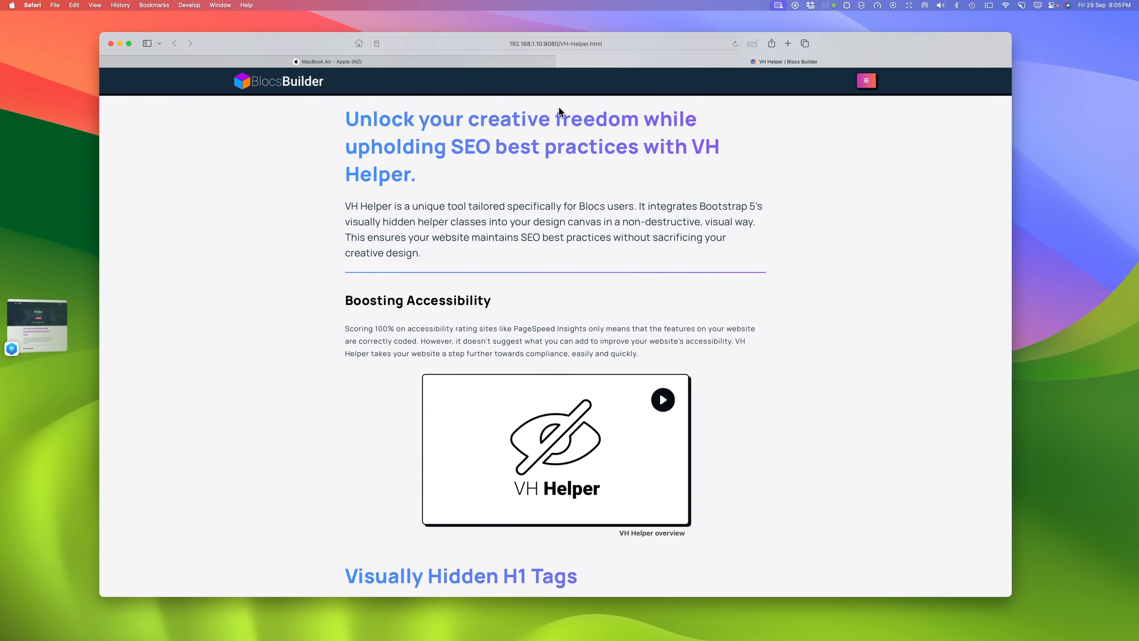
# Step: Return to the page top, open the navigation menu by keyboard and move the focus forward through its links to Flexy Foot 2
pyautogui.scroll(5, 559, 107)
pyautogui.press('Tab')
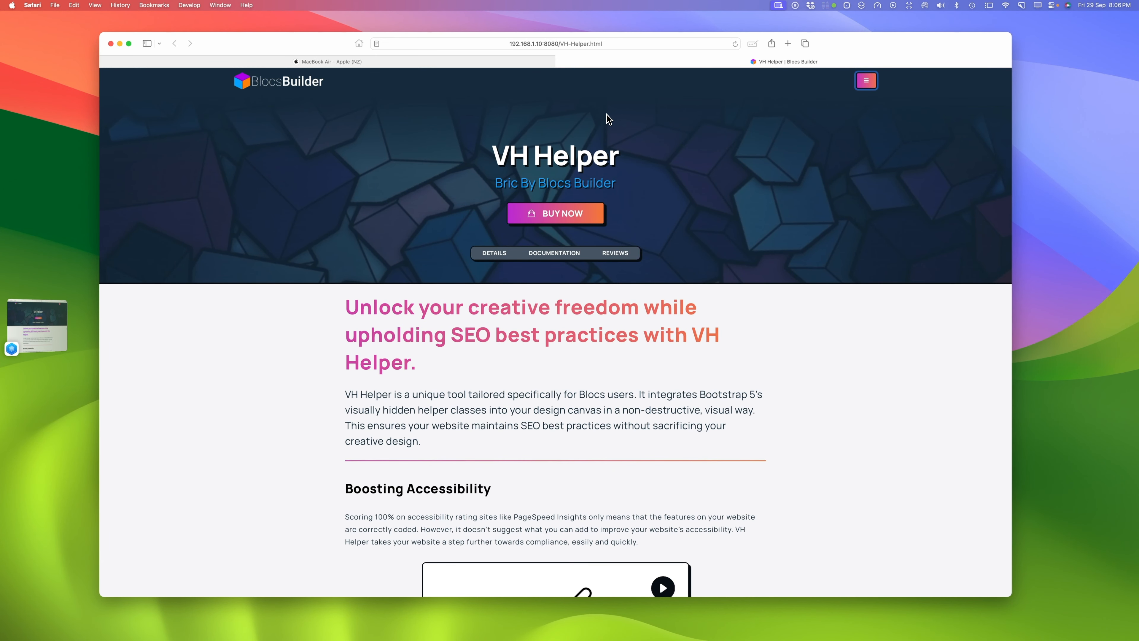
pyautogui.press('Return')
pyautogui.press('Tab')
pyautogui.press('Tab')
pyautogui.press('Tab')
pyautogui.press('Tab')
pyautogui.press('Tab')
pyautogui.press('Tab')
pyautogui.press('Tab')
pyautogui.press('Tab')
pyautogui.press('Tab')
pyautogui.press('Tab')
pyautogui.press('Tab')
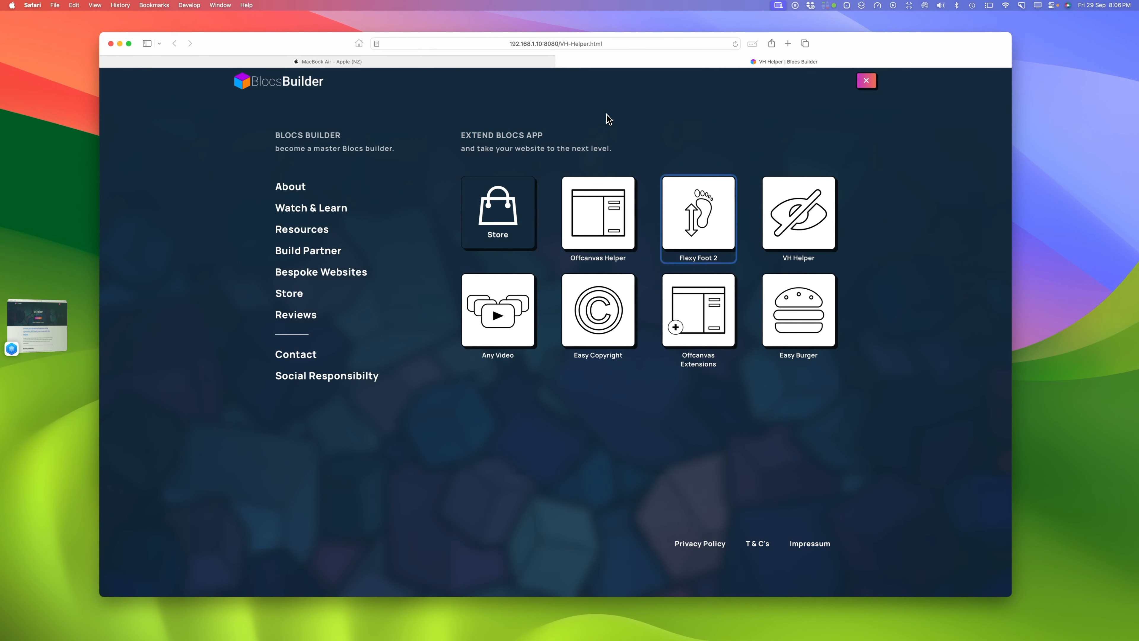
# Step: Move the keyboard focus backwards from Flexy Foot 2 through Social Responsibility and up past Resources in the menu
pyautogui.hotkey('shift', 'Tab')
pyautogui.hotkey('shift', 'Tab')
pyautogui.hotkey('shift', 'Tab')
pyautogui.hotkey('shift', 'Tab')
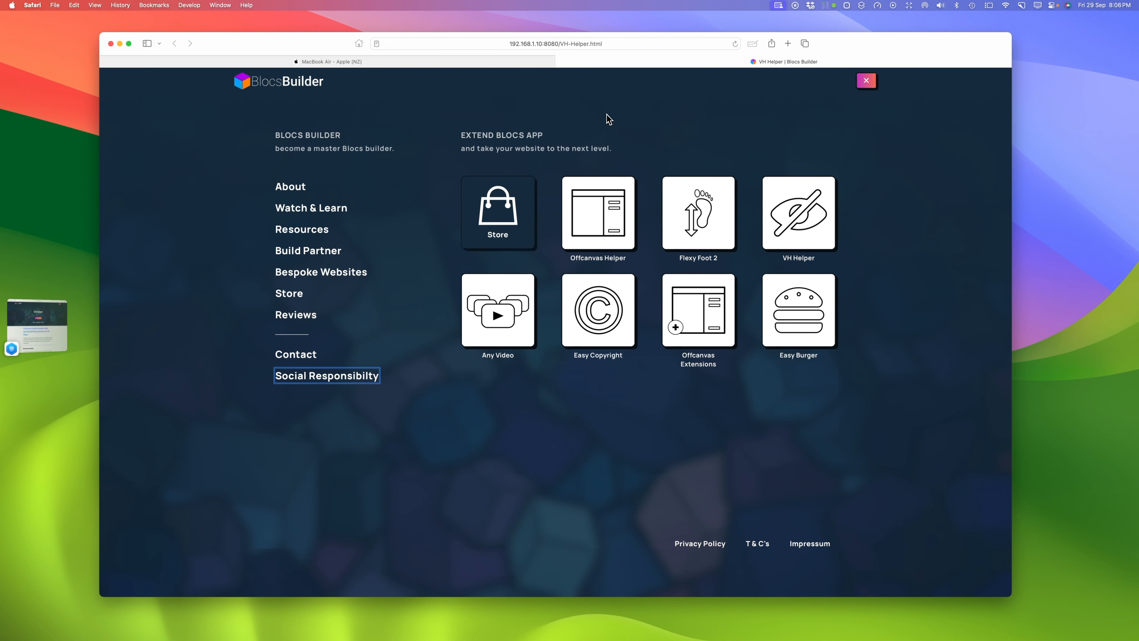
pyautogui.hotkey('shift', 'Tab')
pyautogui.hotkey('shift', 'Tab')
pyautogui.hotkey('shift', 'Tab')
pyautogui.hotkey('shift', 'Tab')
pyautogui.hotkey('shift', 'Tab')
pyautogui.hotkey('shift', 'Tab')
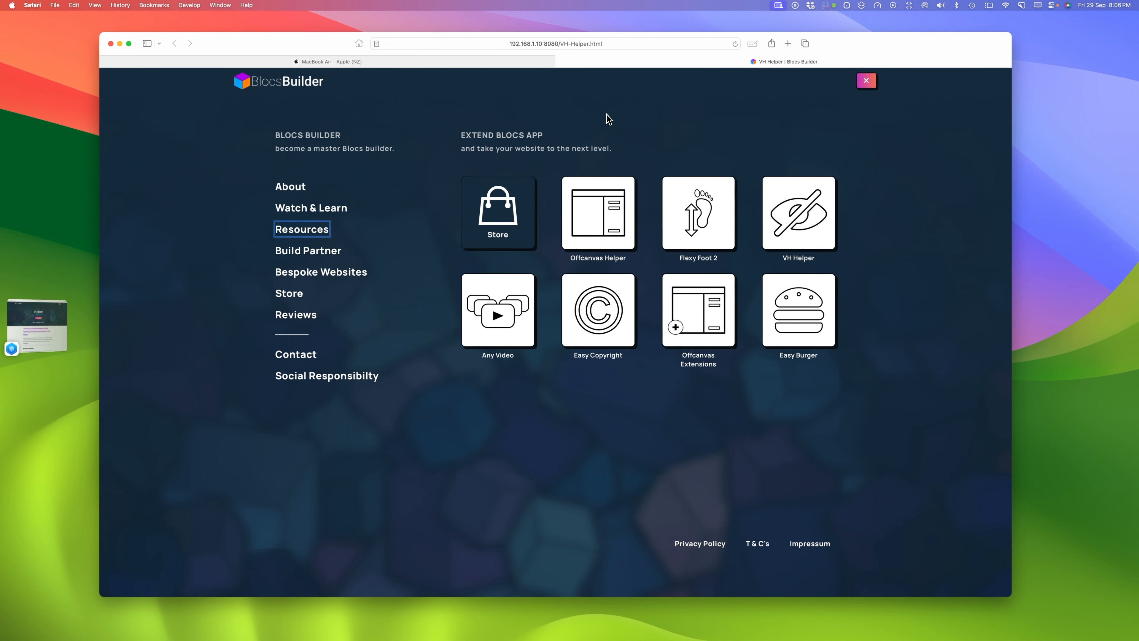
pyautogui.hotkey('shift', 'Tab')
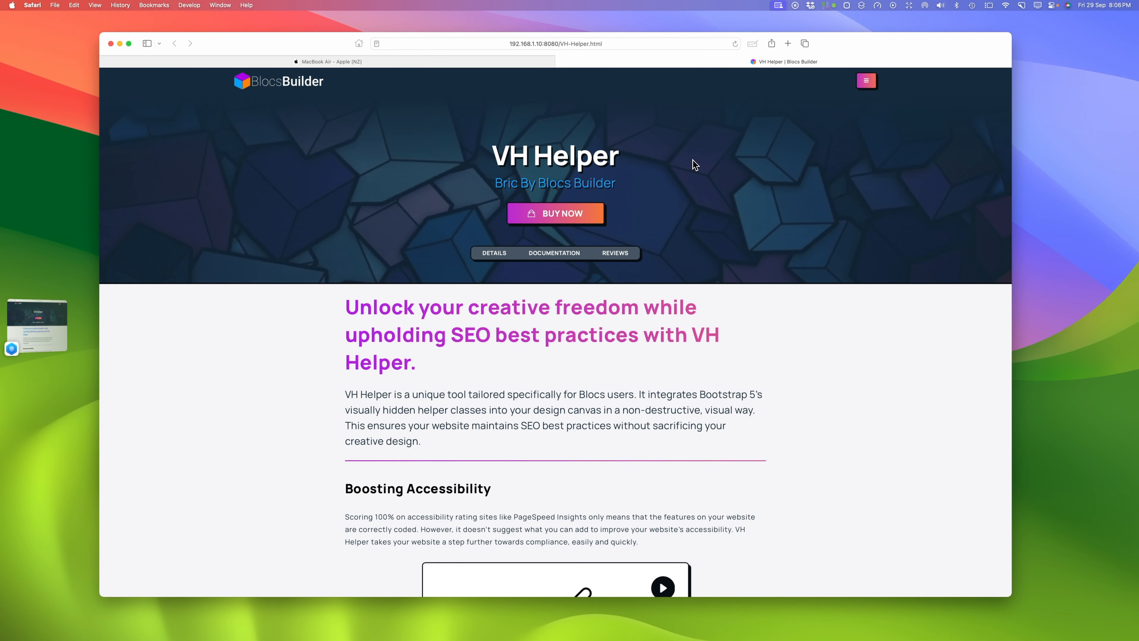
# Step: Restart keyboard navigation from the address field and move the focus past the skip link to the page's menu button
pyautogui.click(702, 43)
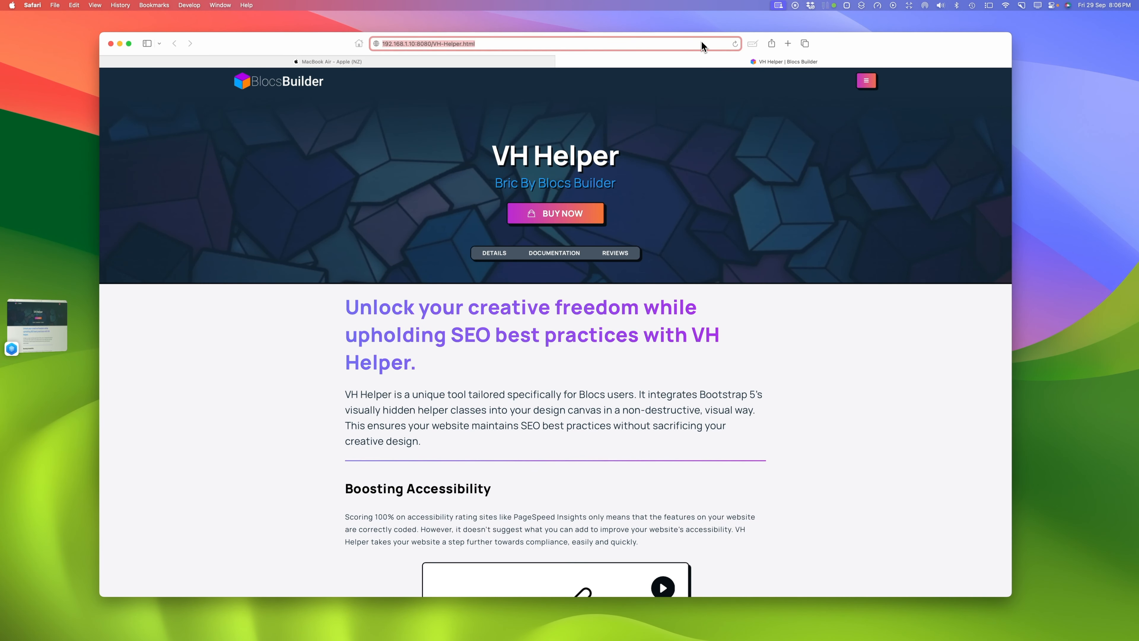
pyautogui.press('Tab')
pyautogui.press('Tab')
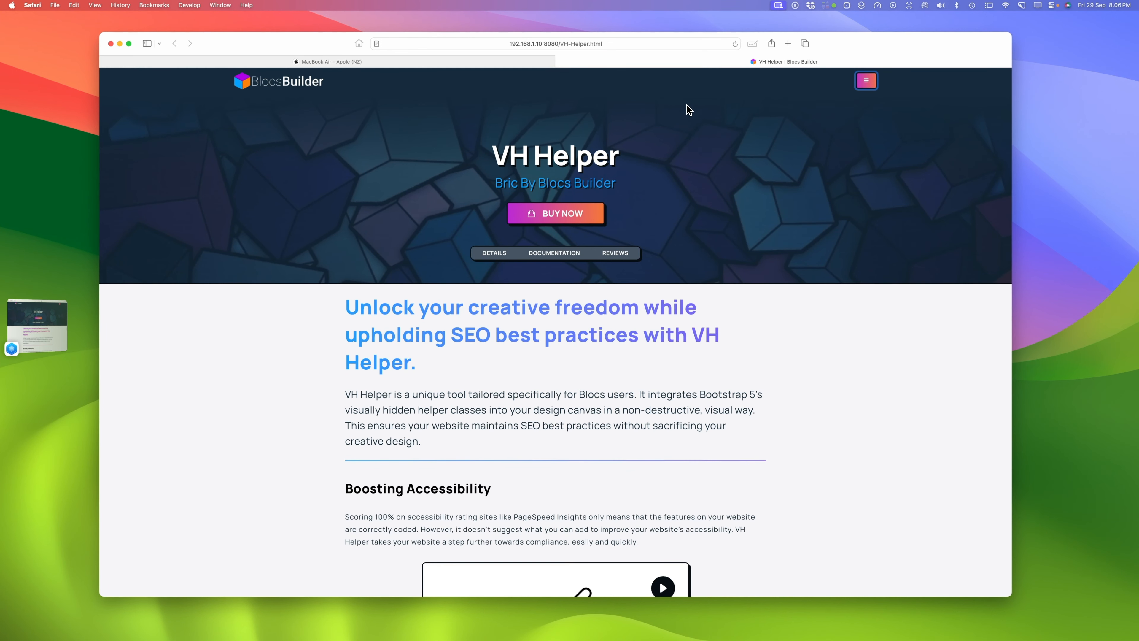
# Step: Move the keyboard focus back to the "Skip to main content" link, follow it to the main content and return to the page top
pyautogui.press('Tab')
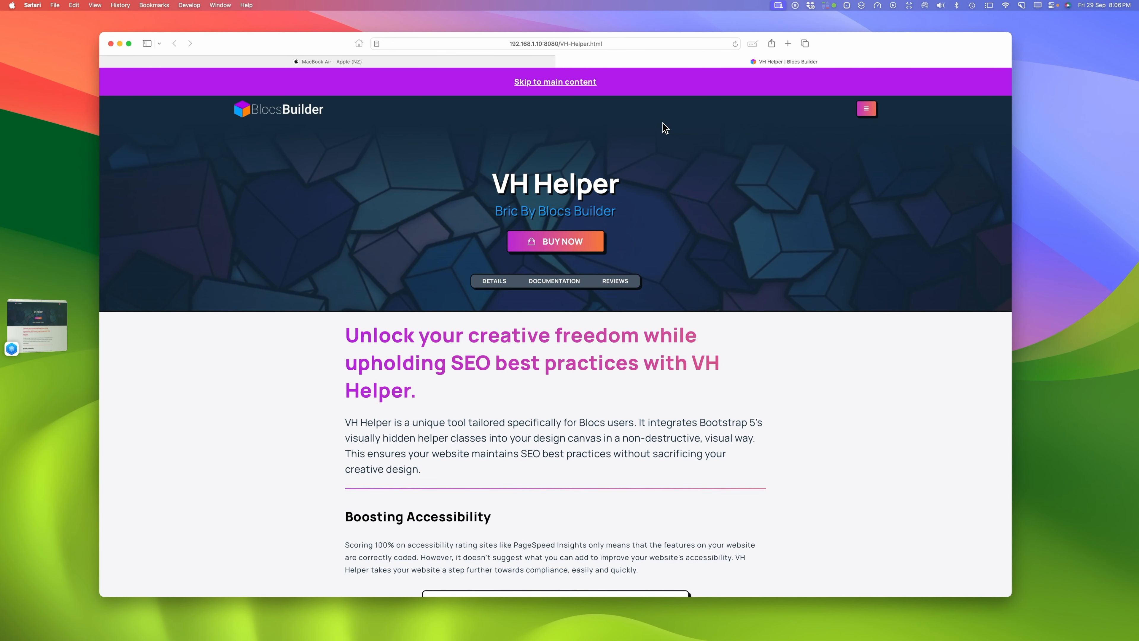
pyautogui.press('Return')
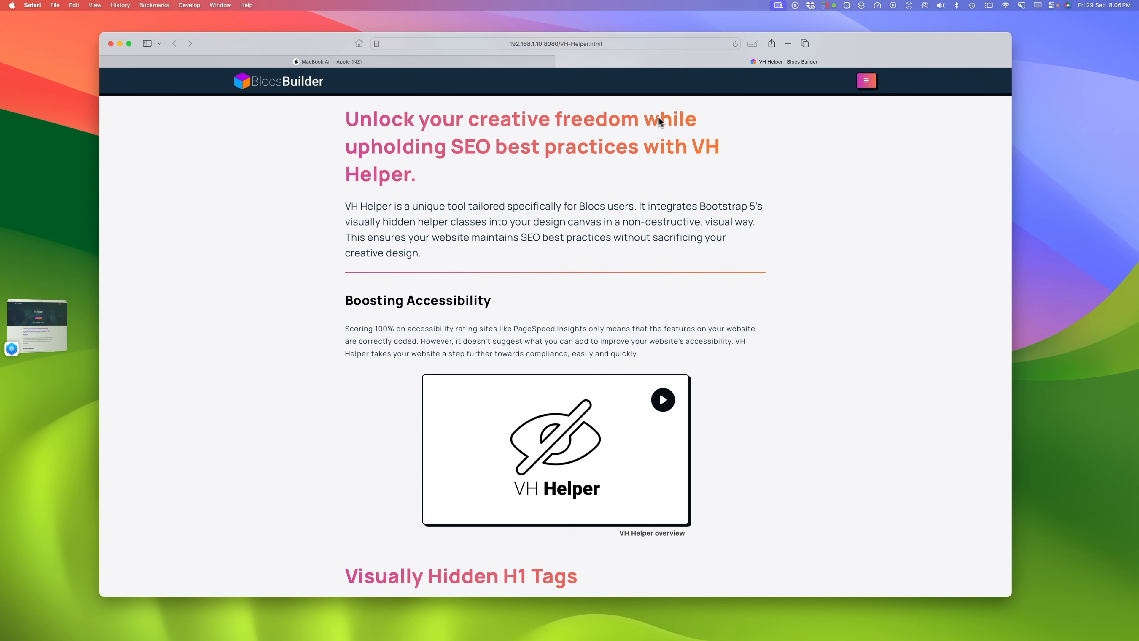
pyautogui.scroll(4, 730, 341)
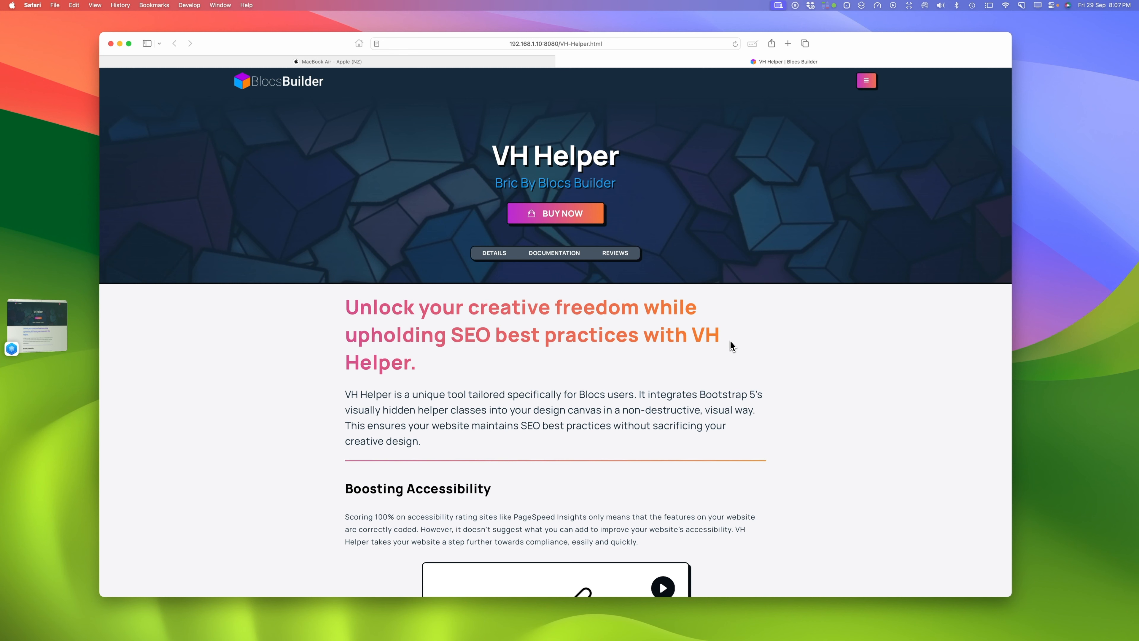
# Step: Look through the VH Helper page's sections on visually hidden H1 tags, Made for Blocs and the Skip to Content link
pyautogui.scroll(-10, 731, 345)
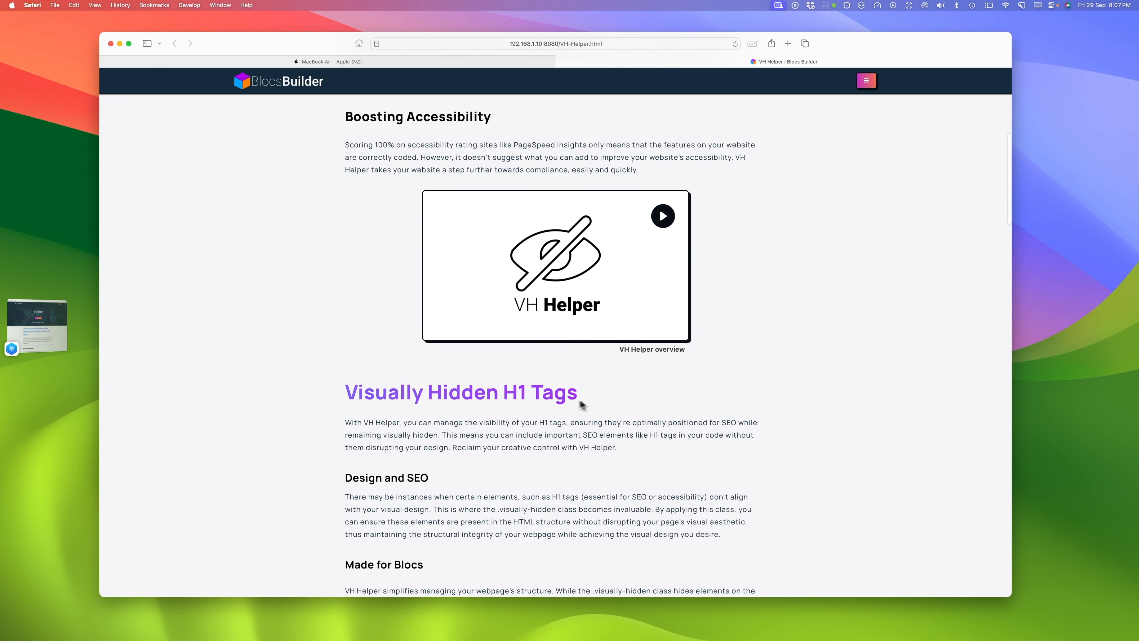
pyautogui.scroll(-5, 677, 402)
pyautogui.scroll(-6, 756, 410)
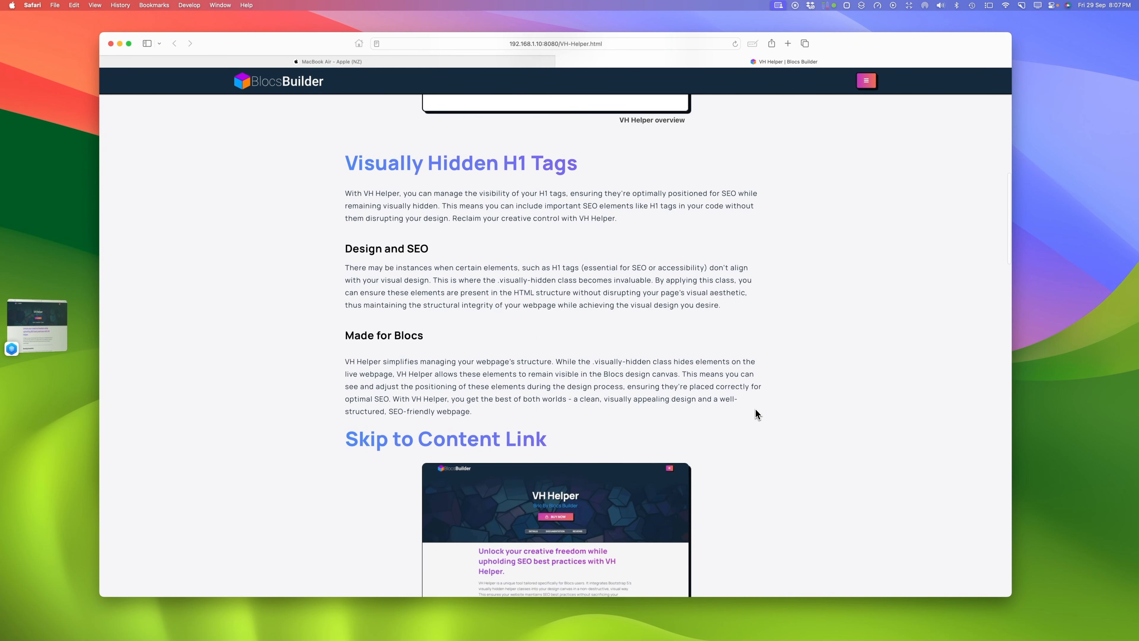
pyautogui.scroll(-5, 756, 413)
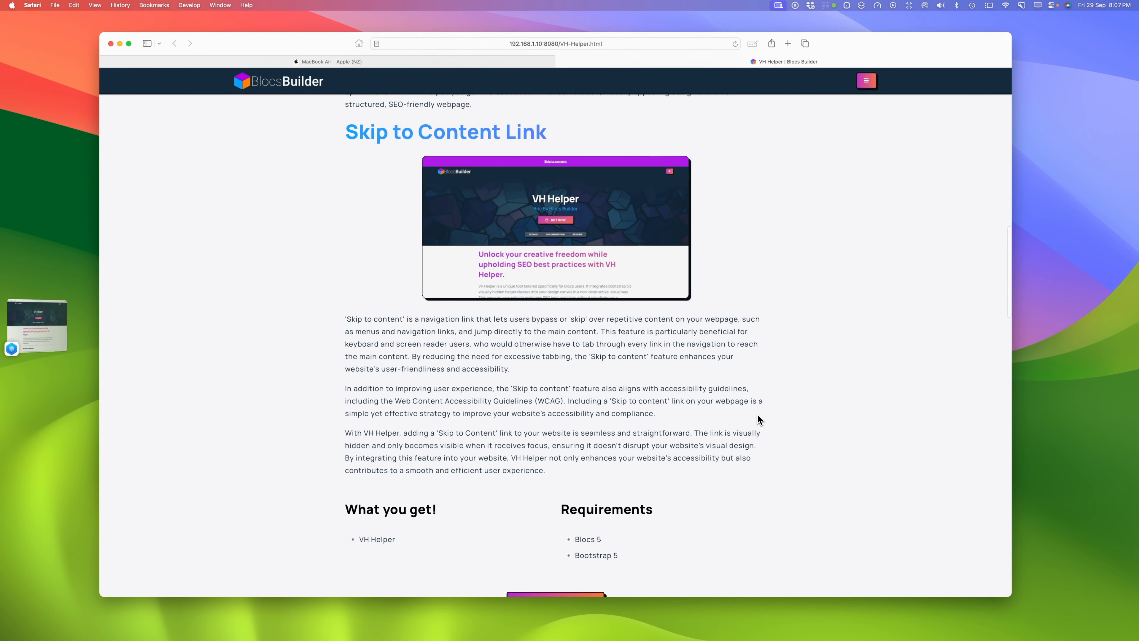
pyautogui.scroll(3, 757, 413)
pyautogui.scroll(5, 757, 414)
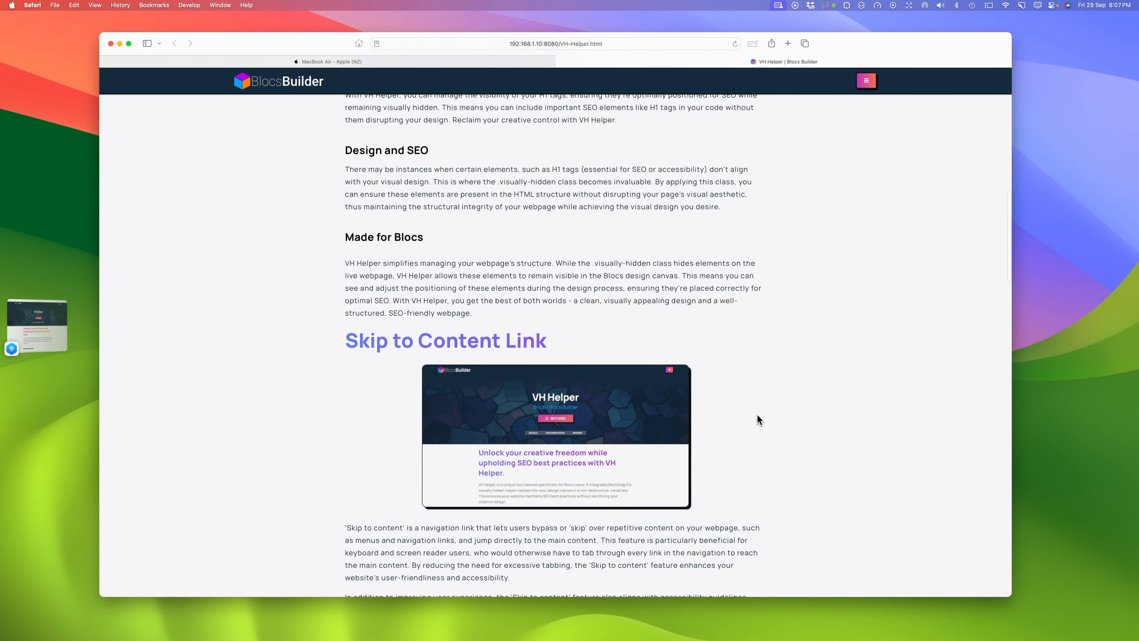
pyautogui.scroll(15, 758, 414)
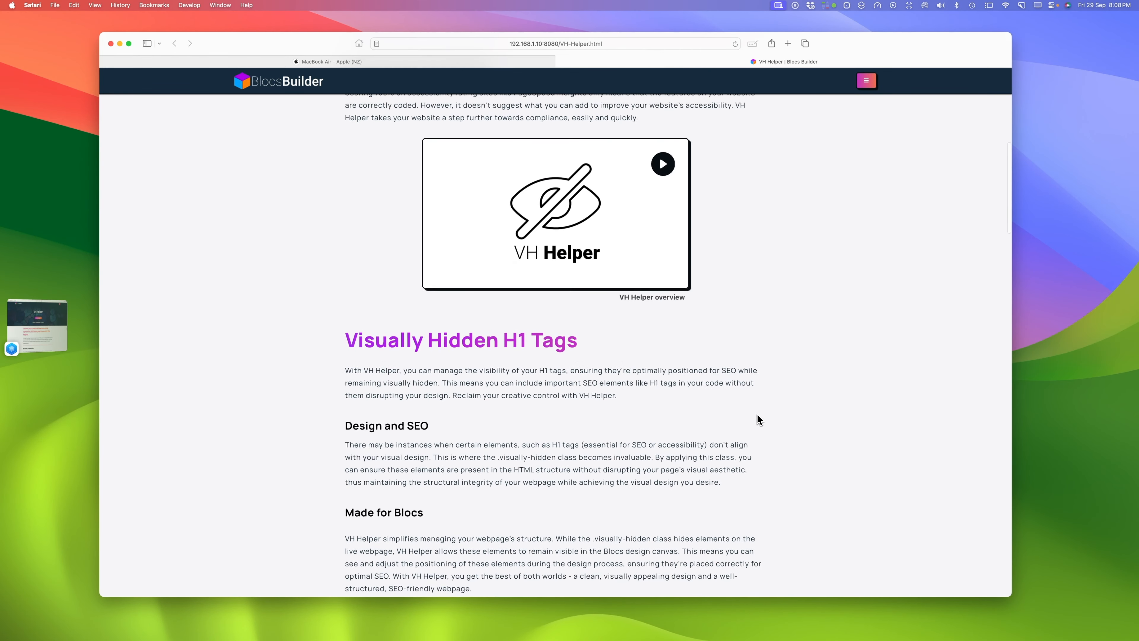